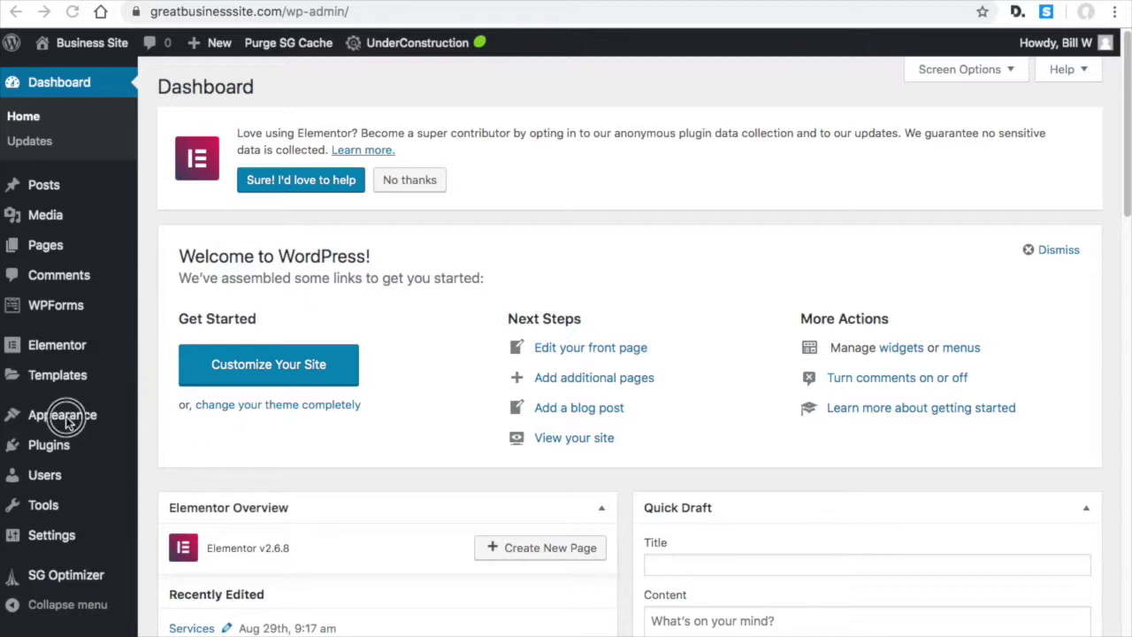
Step: Open the Astra Customizer through Appearance > Customize in the dashboard sidebar
mouse_move(57, 423)
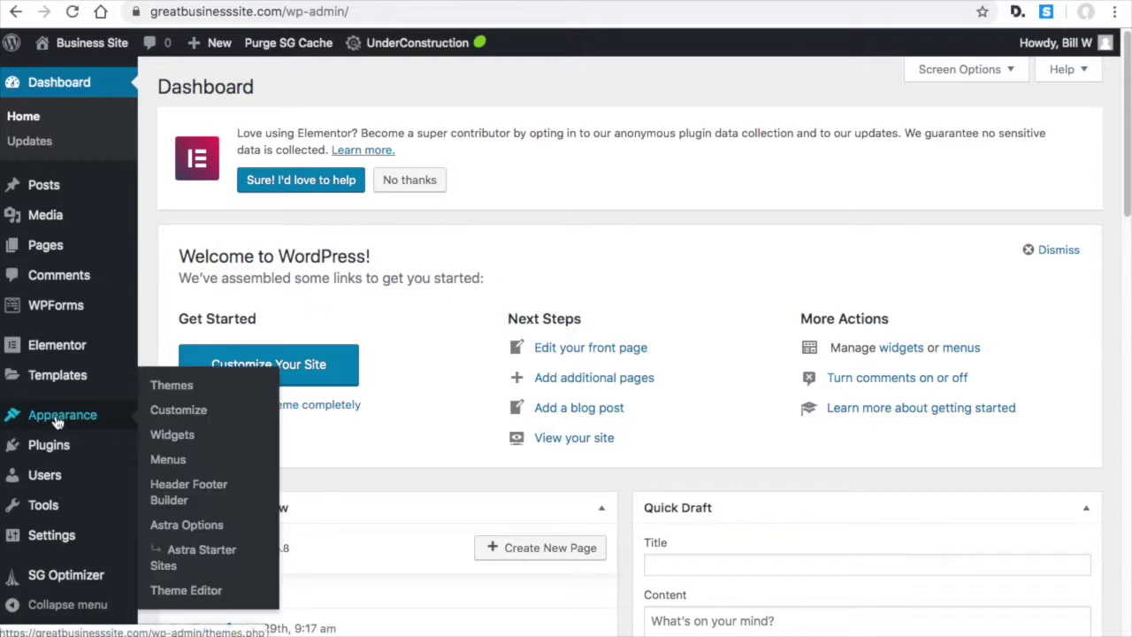
left_click(193, 417)
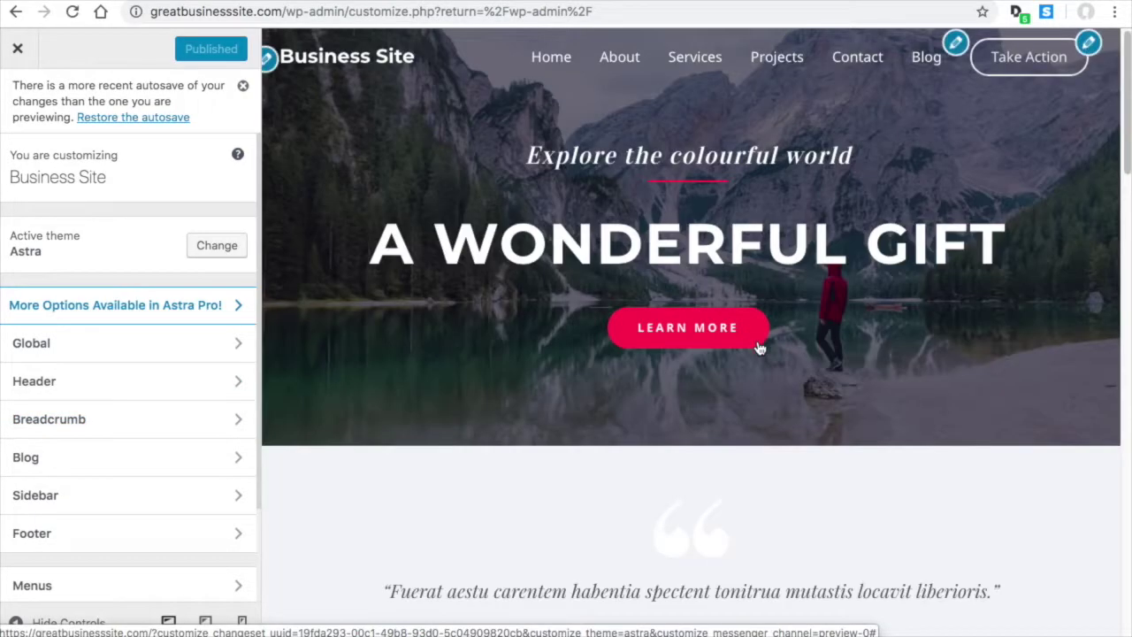
Step: Scroll the preview down to the footer and go to Footer > Footer Widgets
scroll(754, 343, "down", 15)
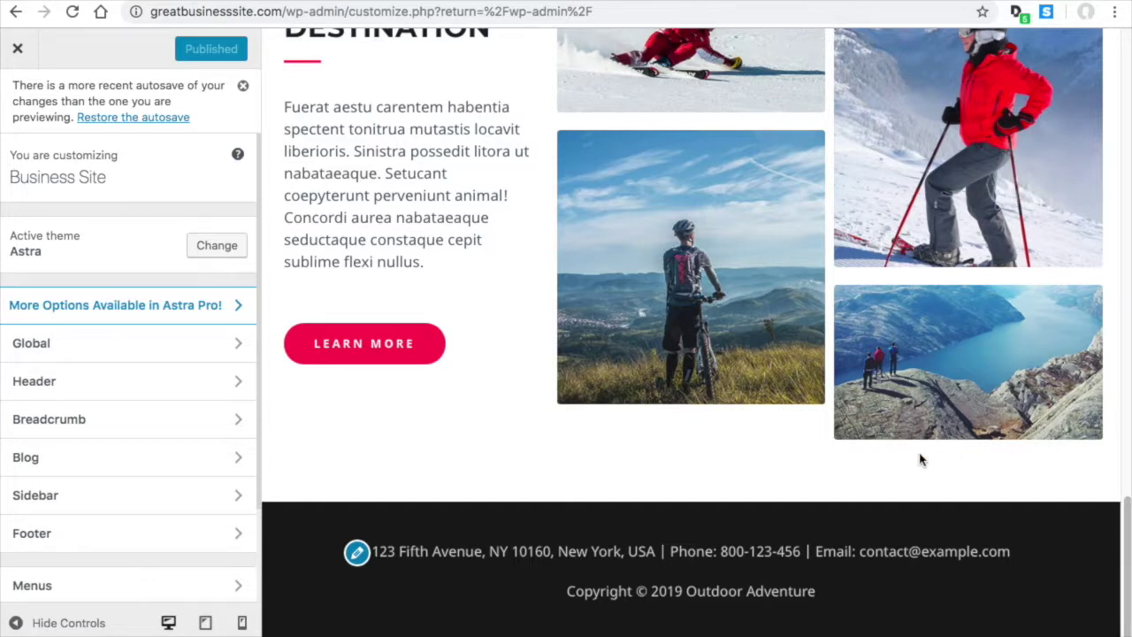
left_click(79, 531)
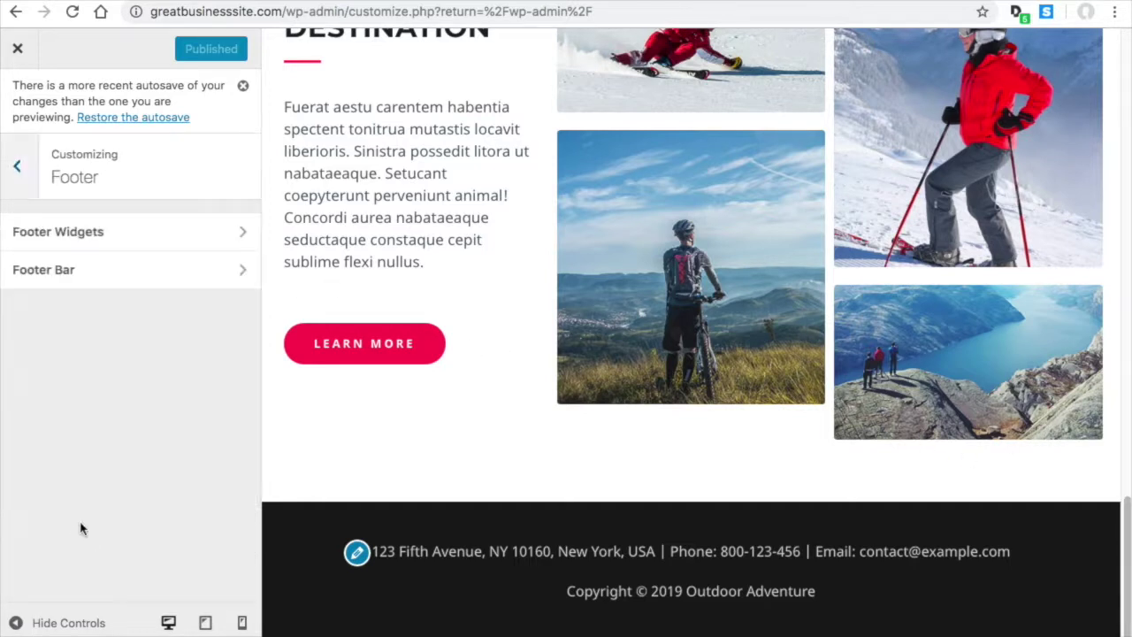
left_click(98, 234)
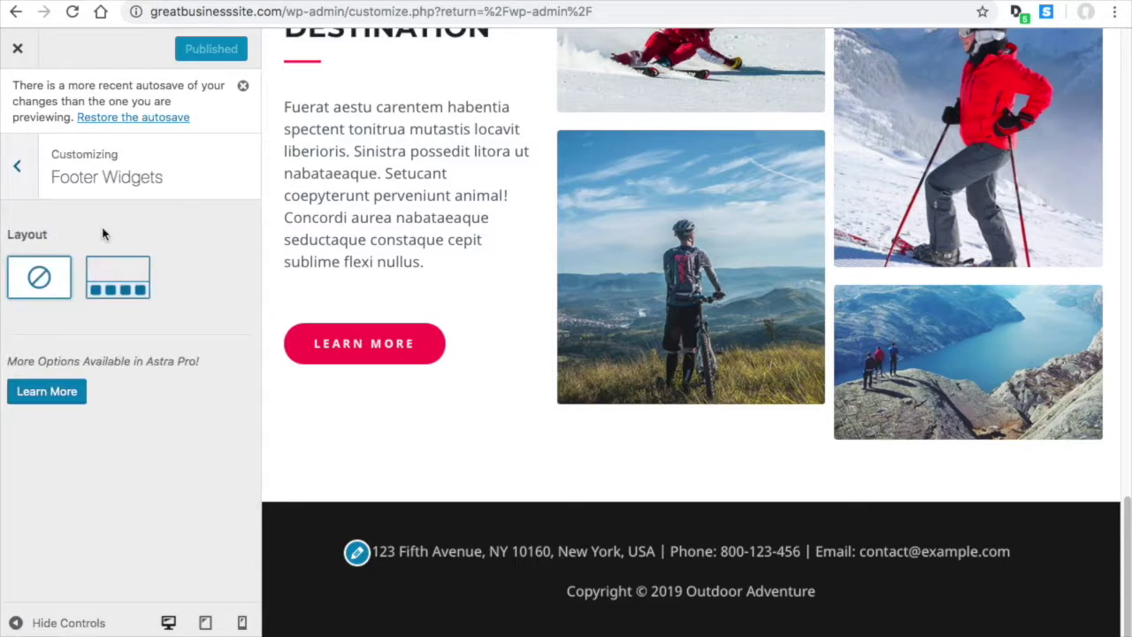
Step: Choose the four-column Layout for the footer widgets, showing Footer Widget Areas 1–4
left_click(130, 276)
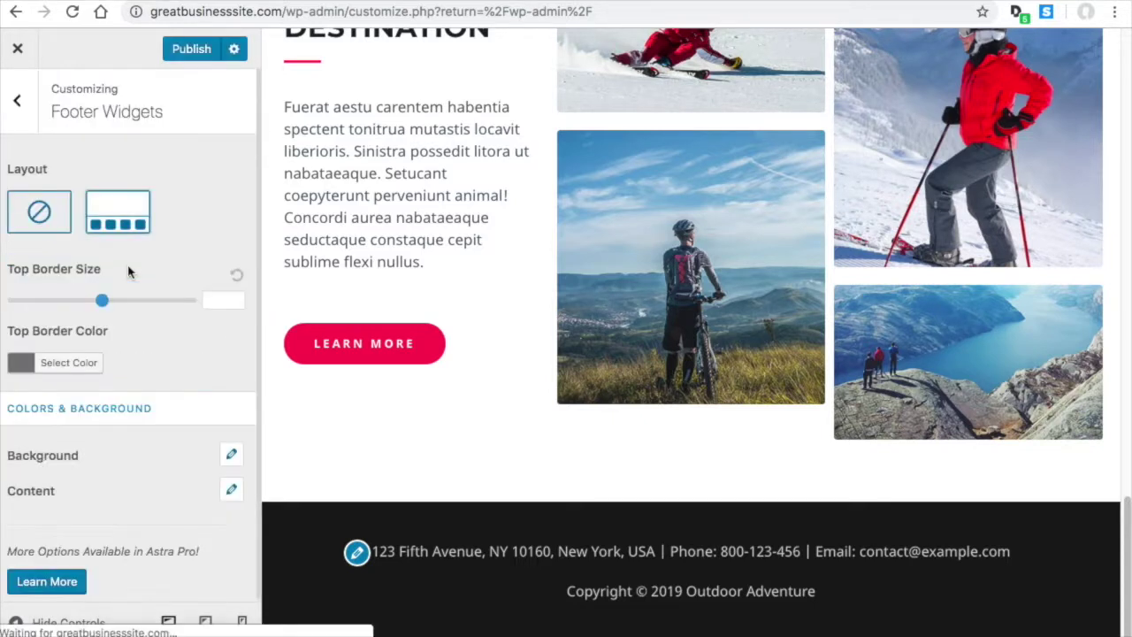
scroll(637, 394, "down", 3)
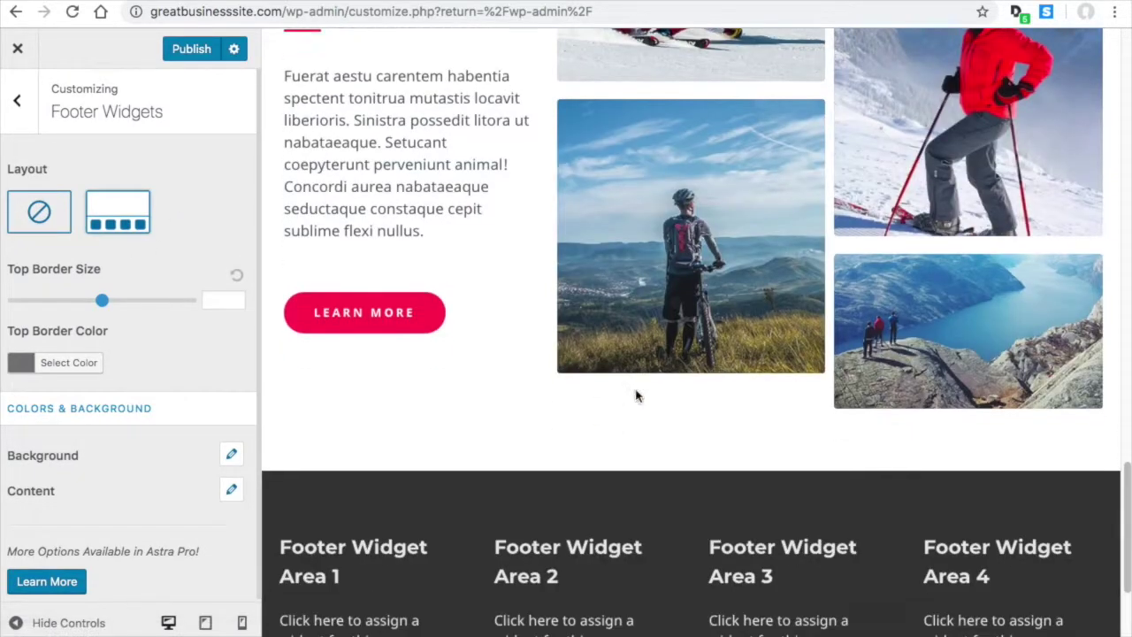
scroll(682, 436, "down", 2)
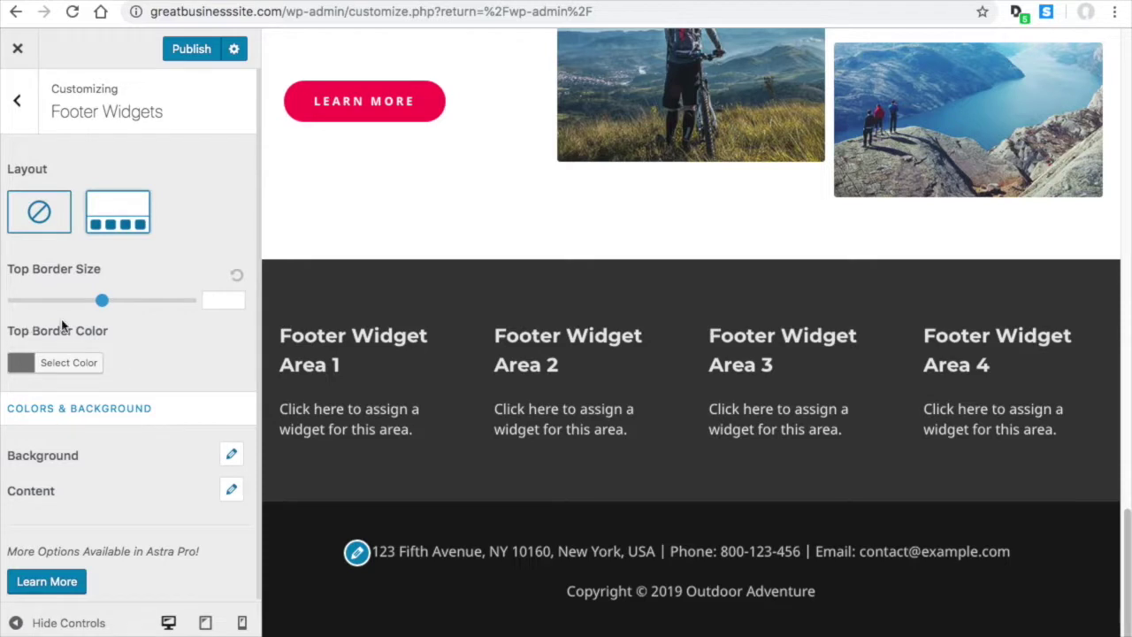
scroll(133, 354, "down", 1)
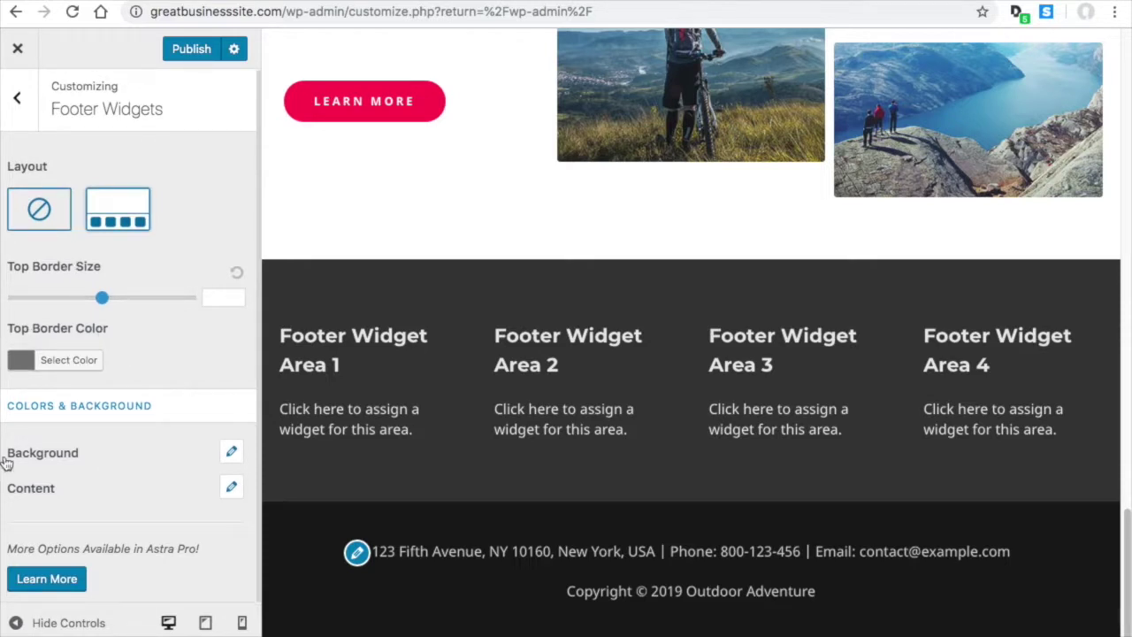
left_click(231, 452)
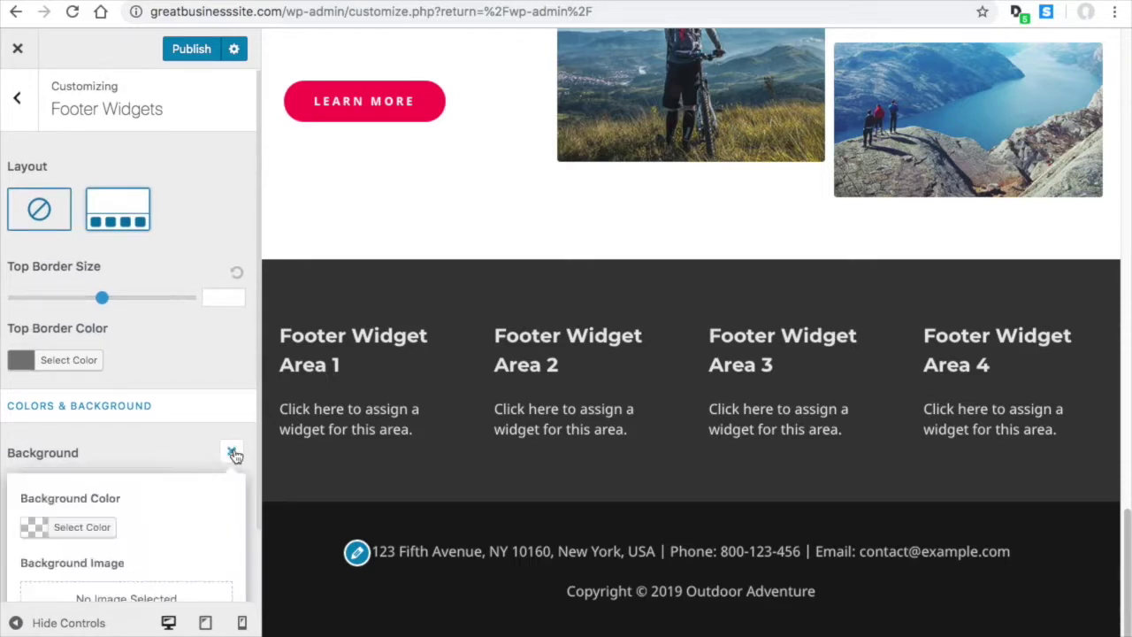
Step: Set the footer widget area Background colour to mid-grey #969696
left_click(33, 528)
mouse_move(41, 571)
left_mouse_down()
mouse_move(31, 587)
mouse_move(30, 557)
left_mouse_up()
left_click_drag(34, 423, 30, 331)
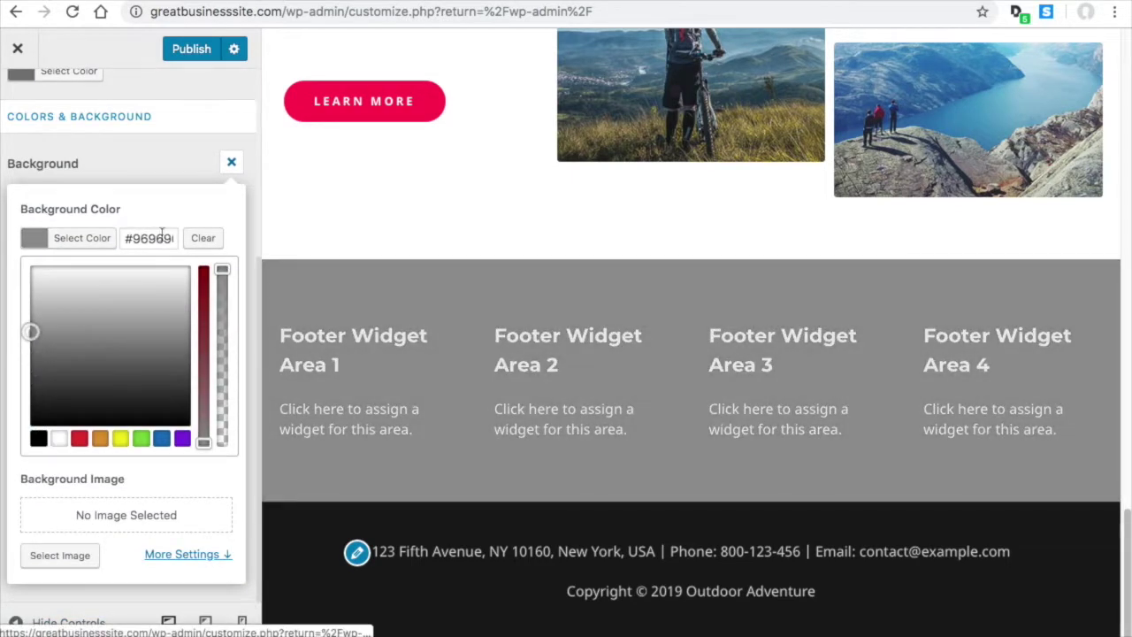
left_click(181, 173)
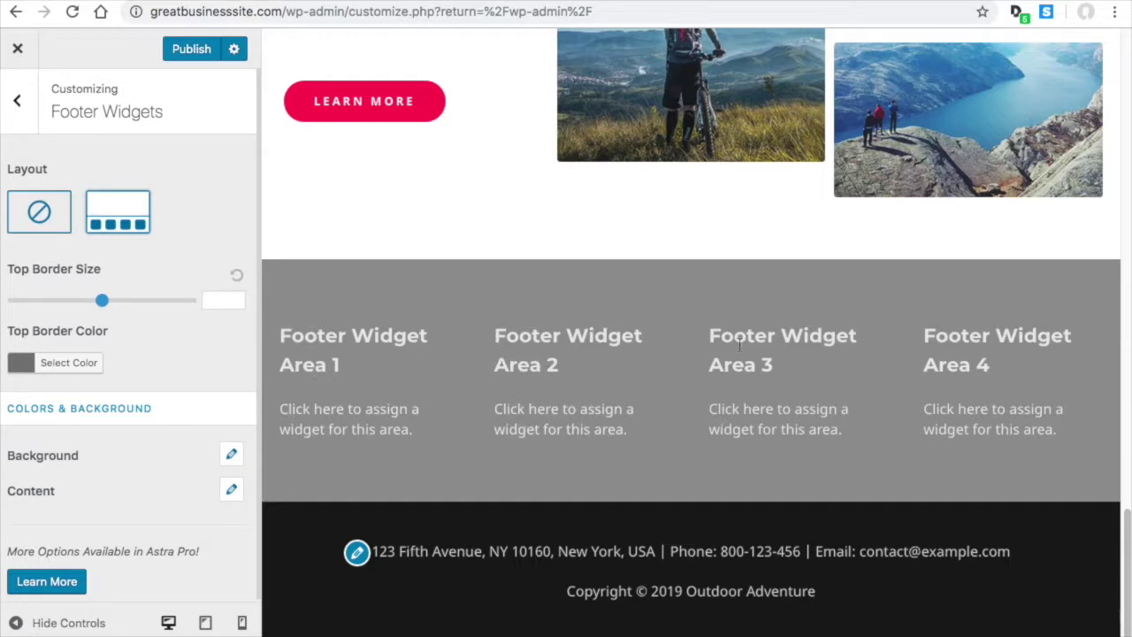
Step: Scroll through the page preview to review the grey footer, then return to the Footer panel
scroll(791, 386, "up", 15)
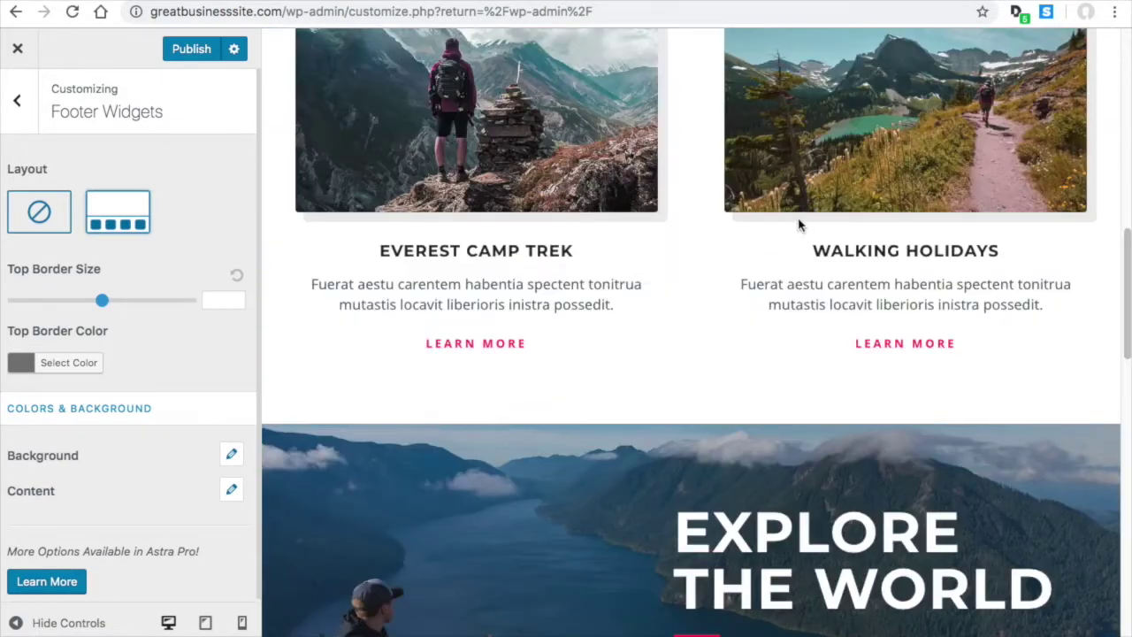
scroll(800, 230, "up", 10)
scroll(841, 210, "down", 20)
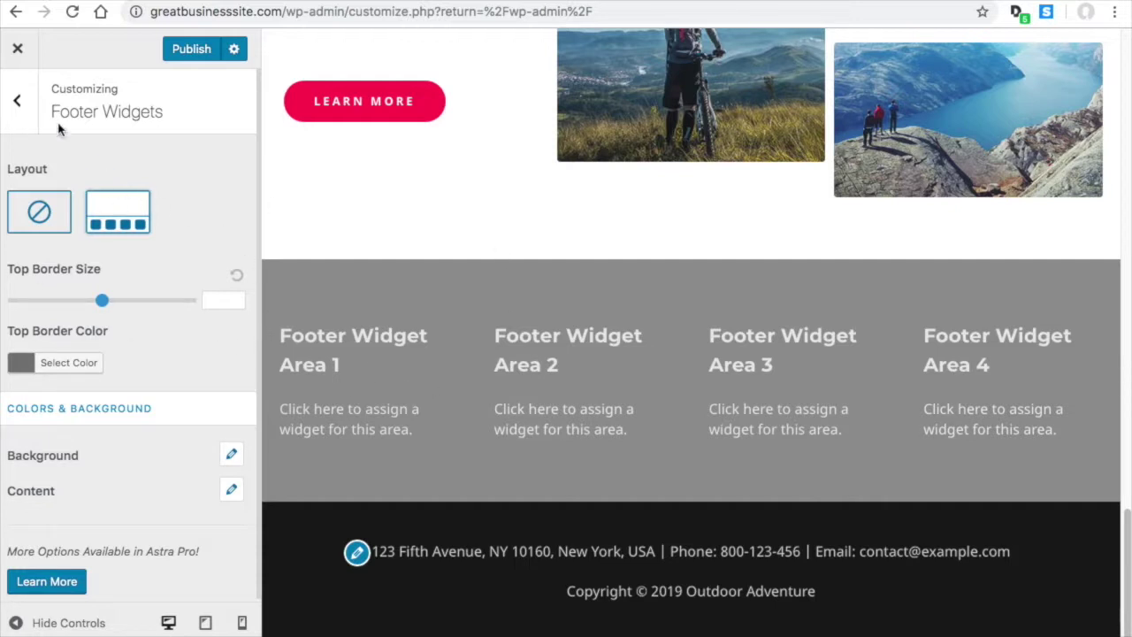
left_click(18, 101)
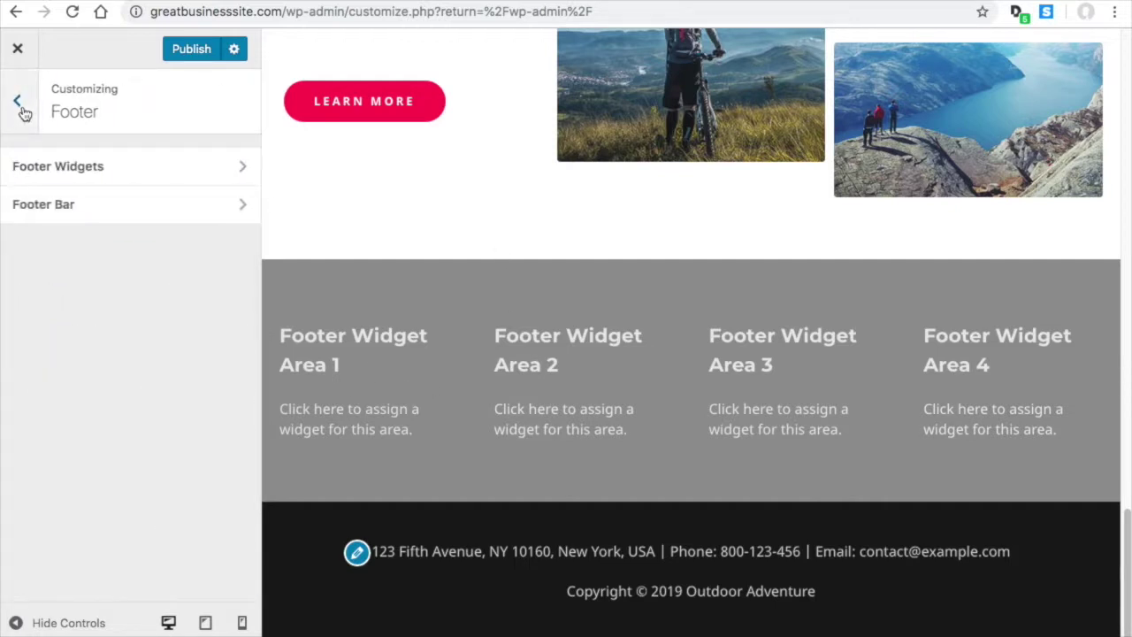
Step: Set the Footer Widgets Content Title Color to near-black #0a0a0a
left_click(100, 166)
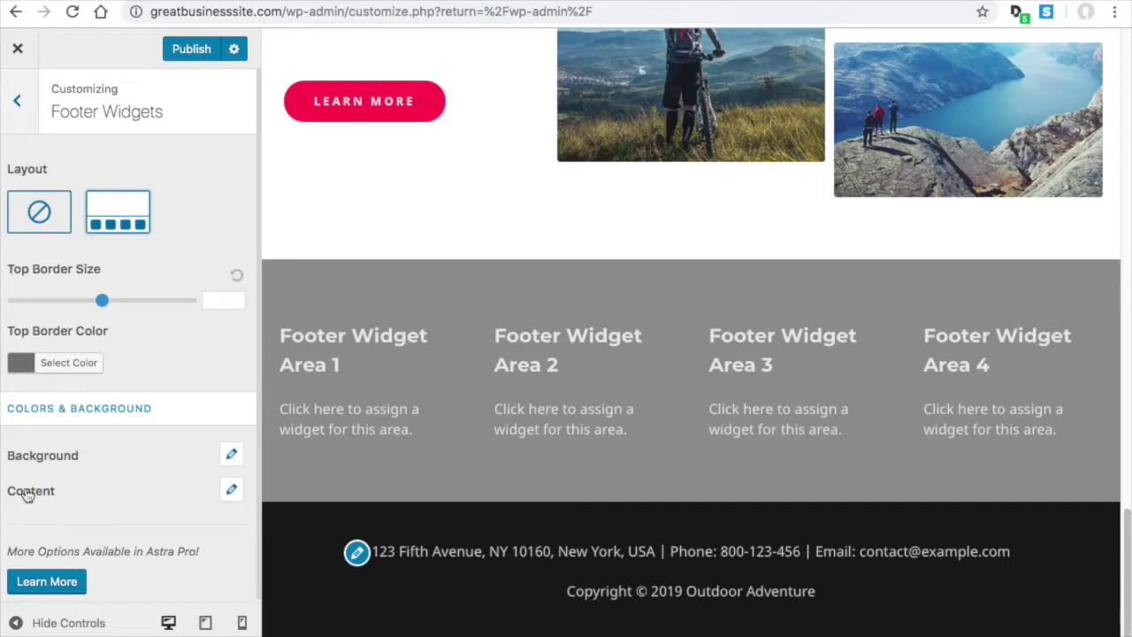
left_click(236, 492)
scroll(169, 457, "down", 3)
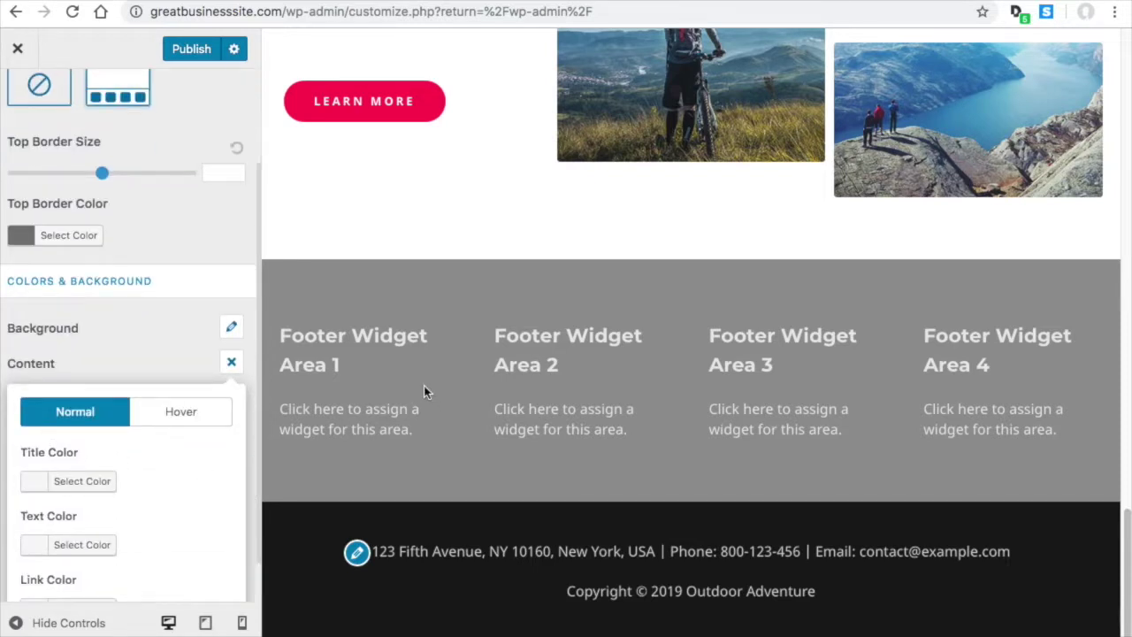
left_click(30, 486)
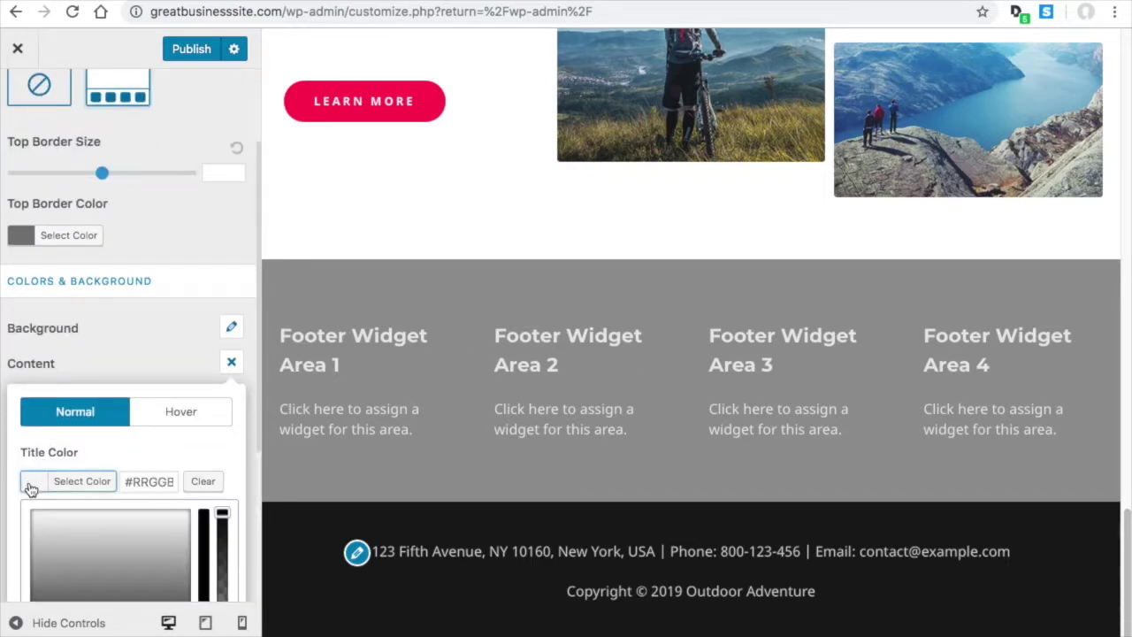
scroll(99, 528, "down", 4)
left_click_drag(76, 487, 34, 497)
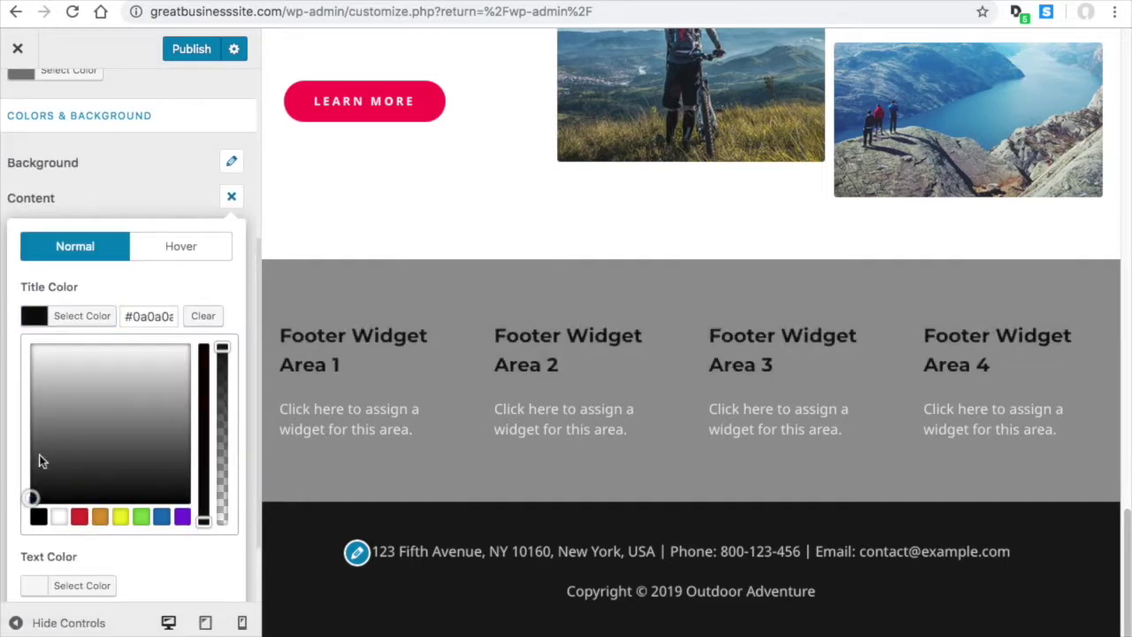
left_click(124, 197)
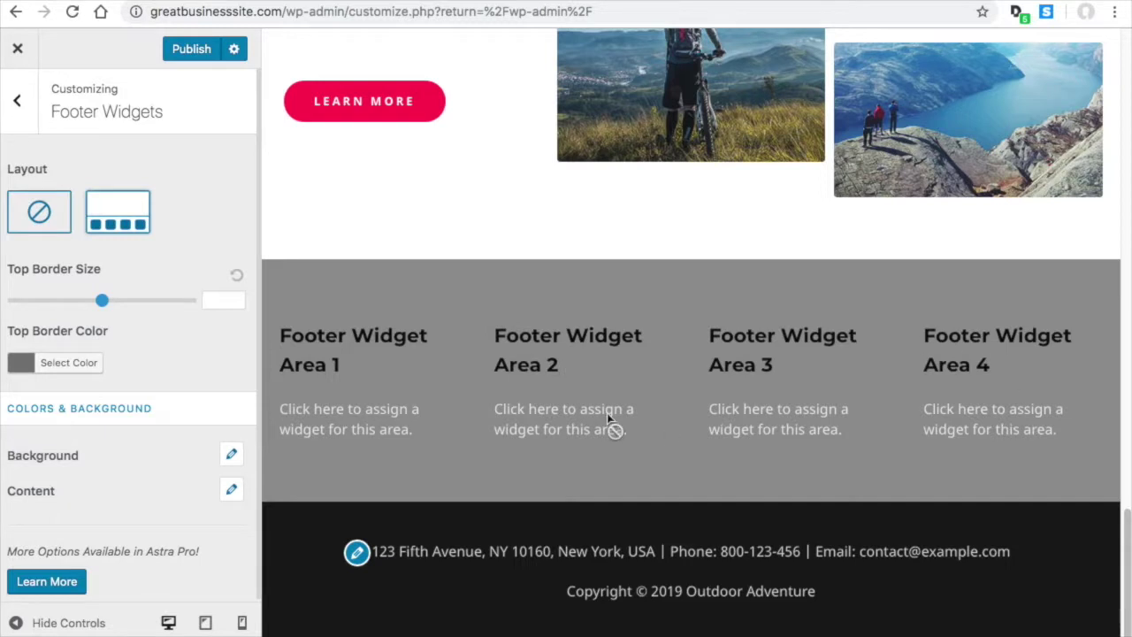
left_click(19, 105)
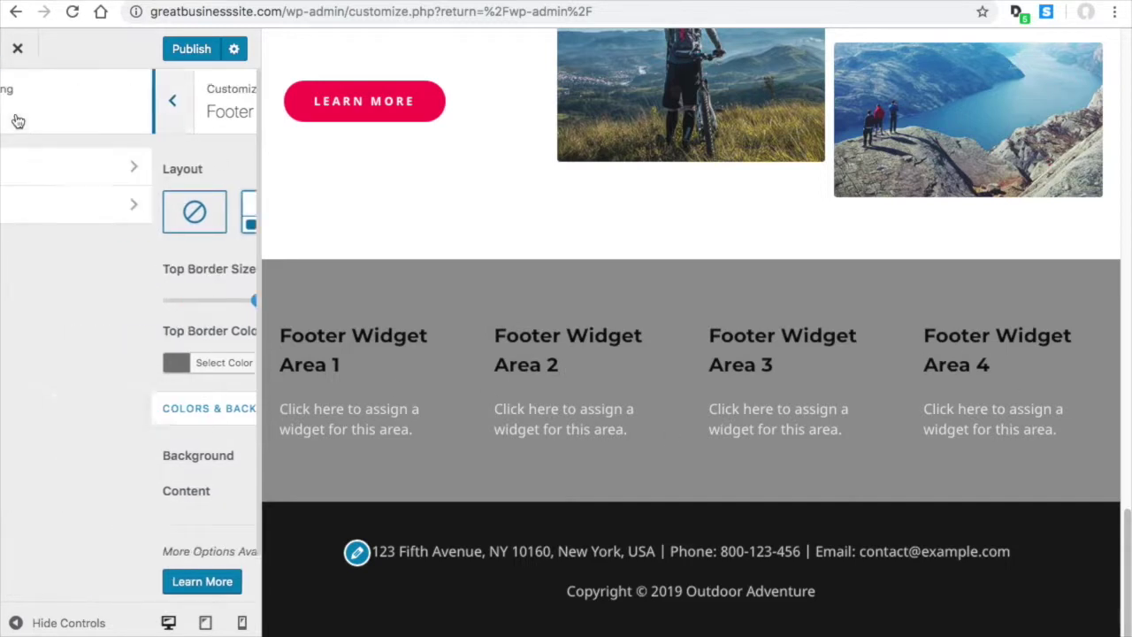
left_click(43, 209)
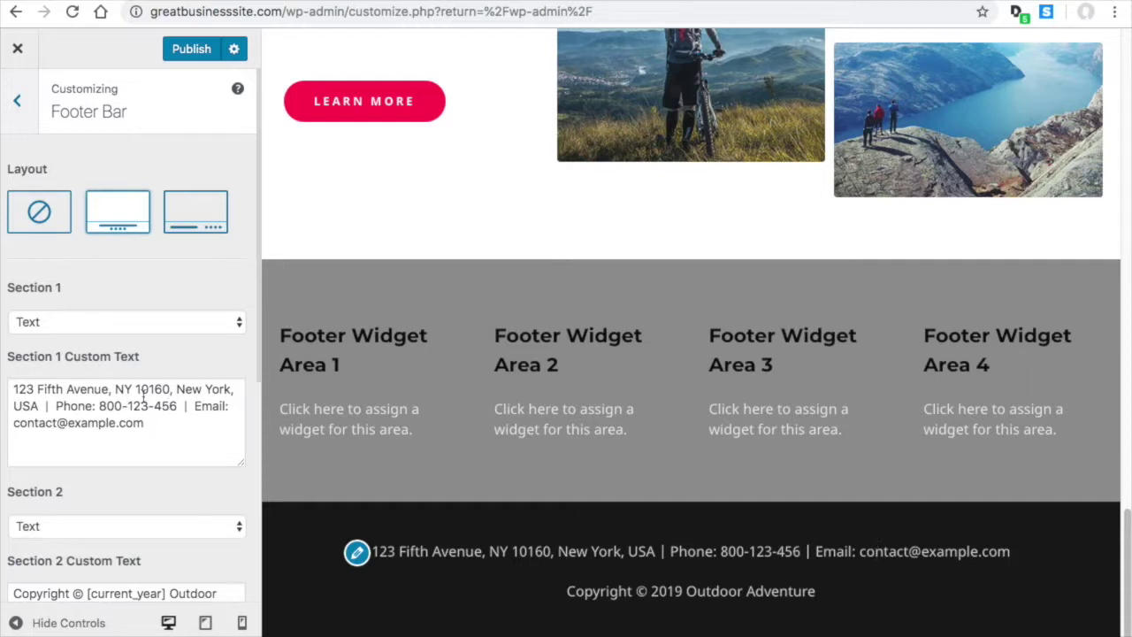
scroll(162, 420, "down", 1)
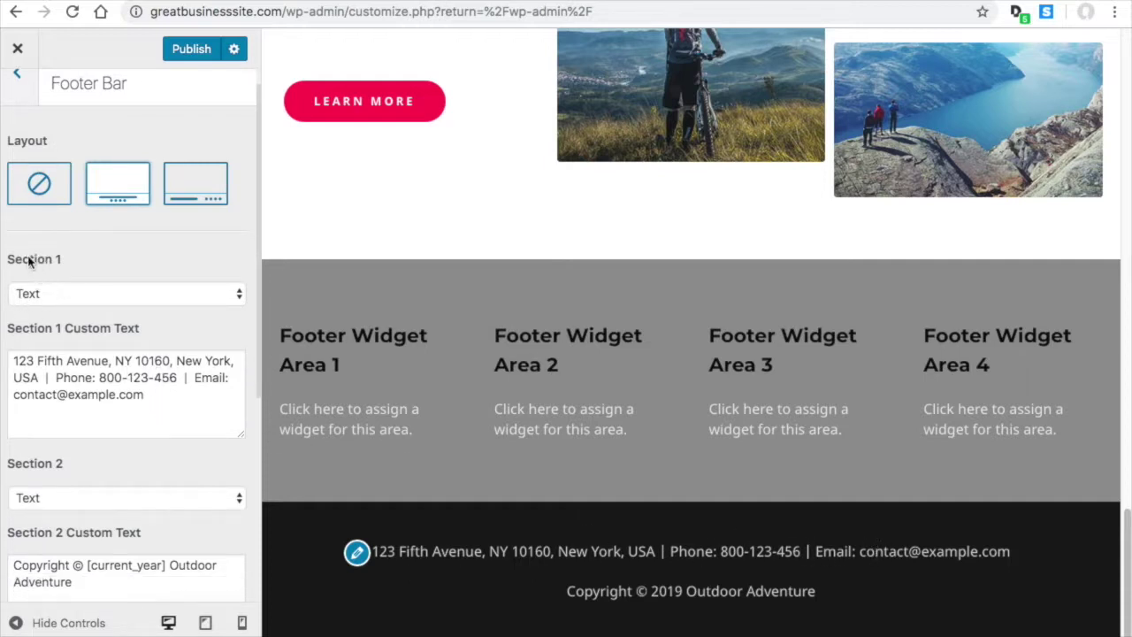
left_click(89, 291)
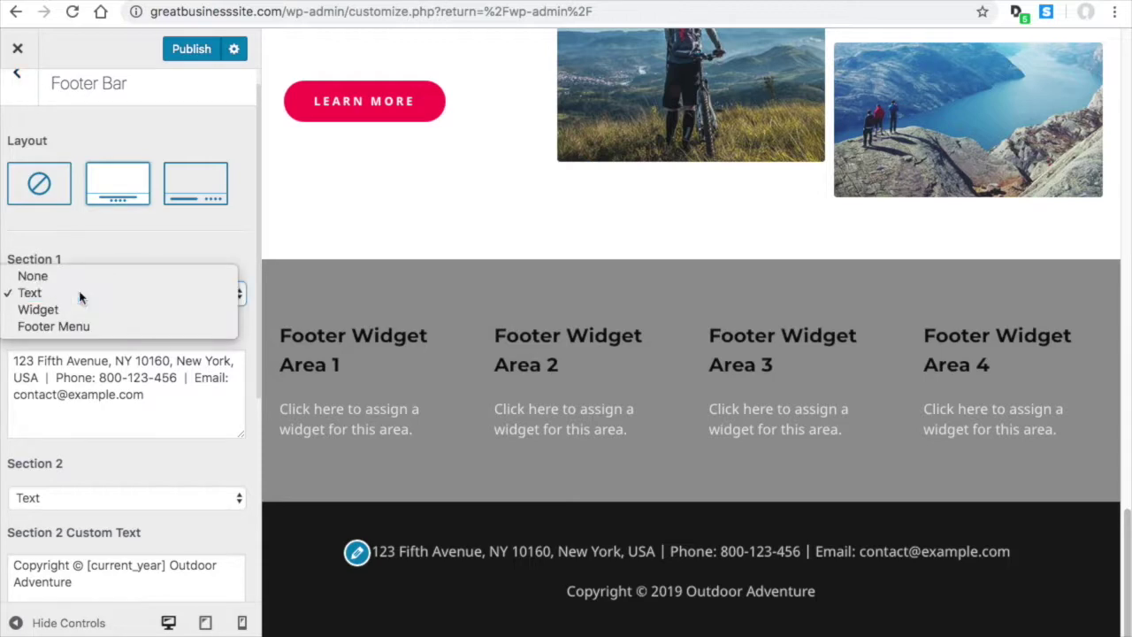
left_click(79, 295)
scroll(106, 370, "down", 4)
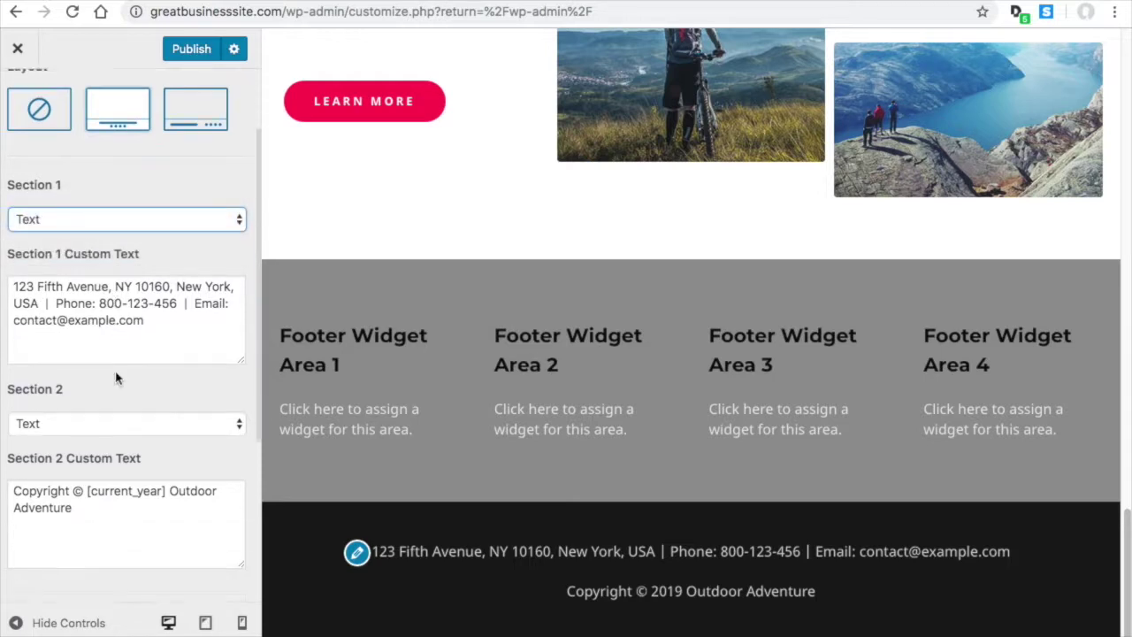
scroll(159, 440, "up", 5)
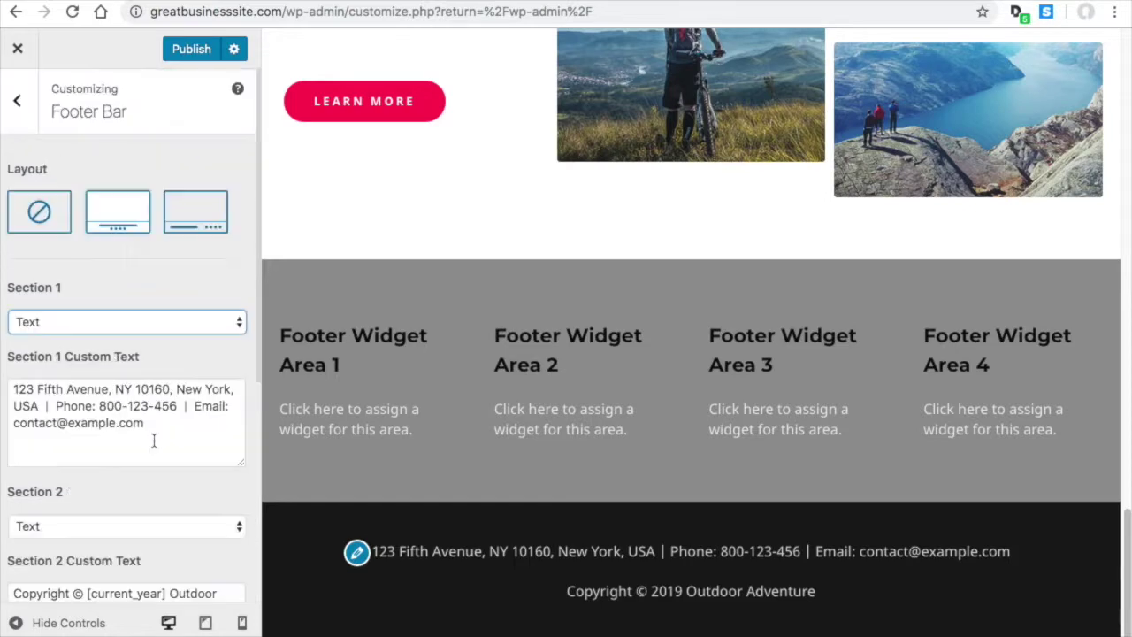
left_click(194, 215)
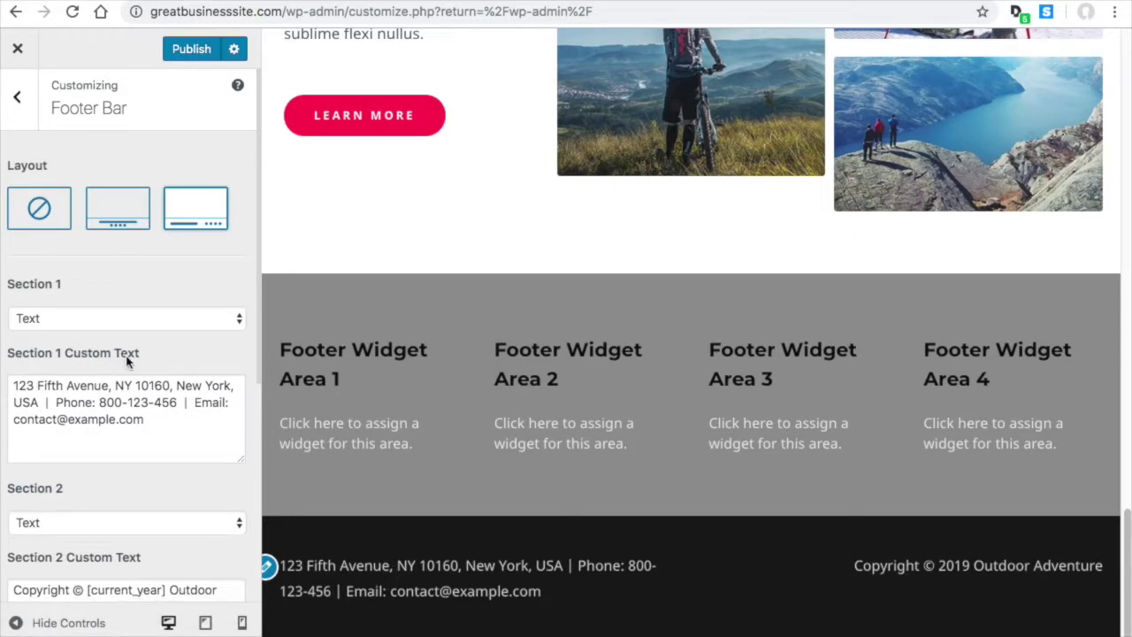
Step: Keep Footer Bar Section 1 on its custom text, with address and copyright side by side
scroll(122, 354, "down", 2)
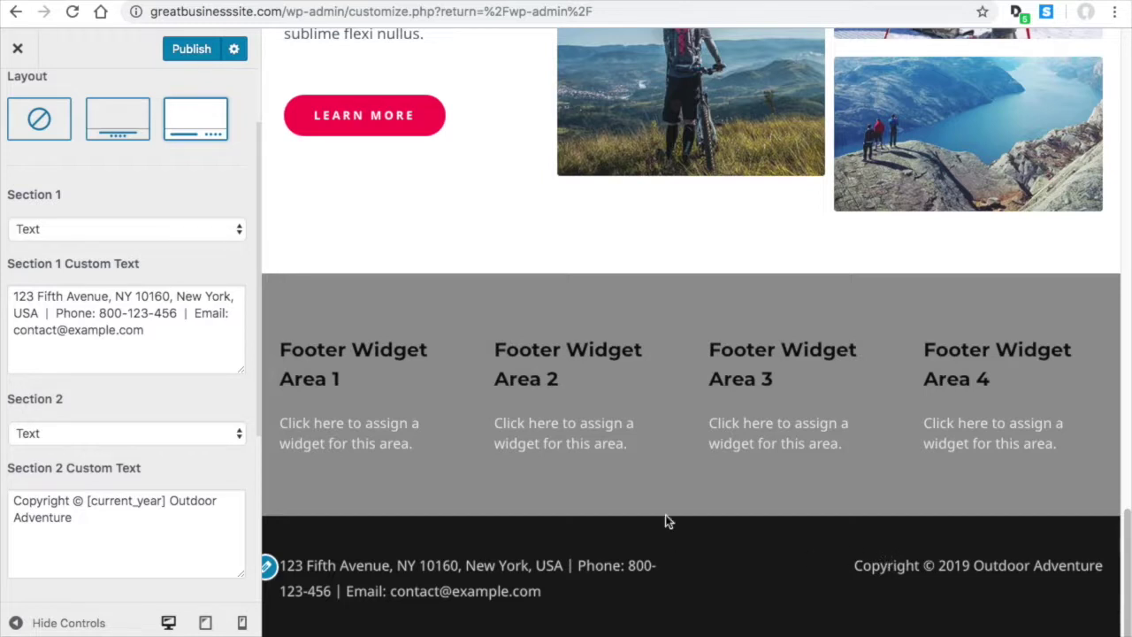
left_click(119, 227)
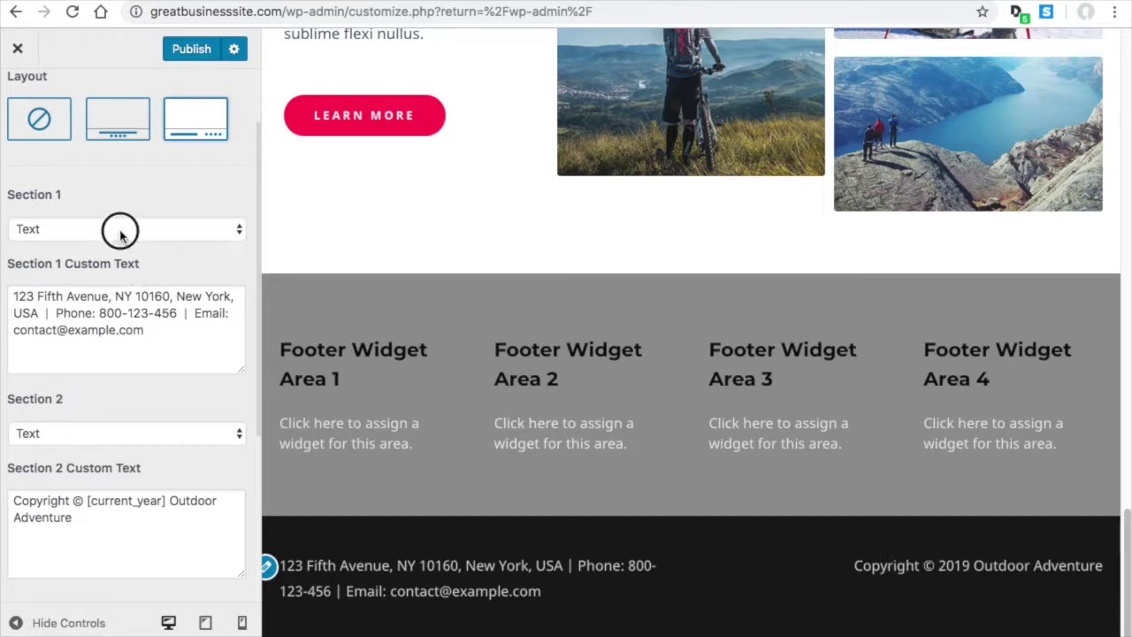
left_click(118, 187)
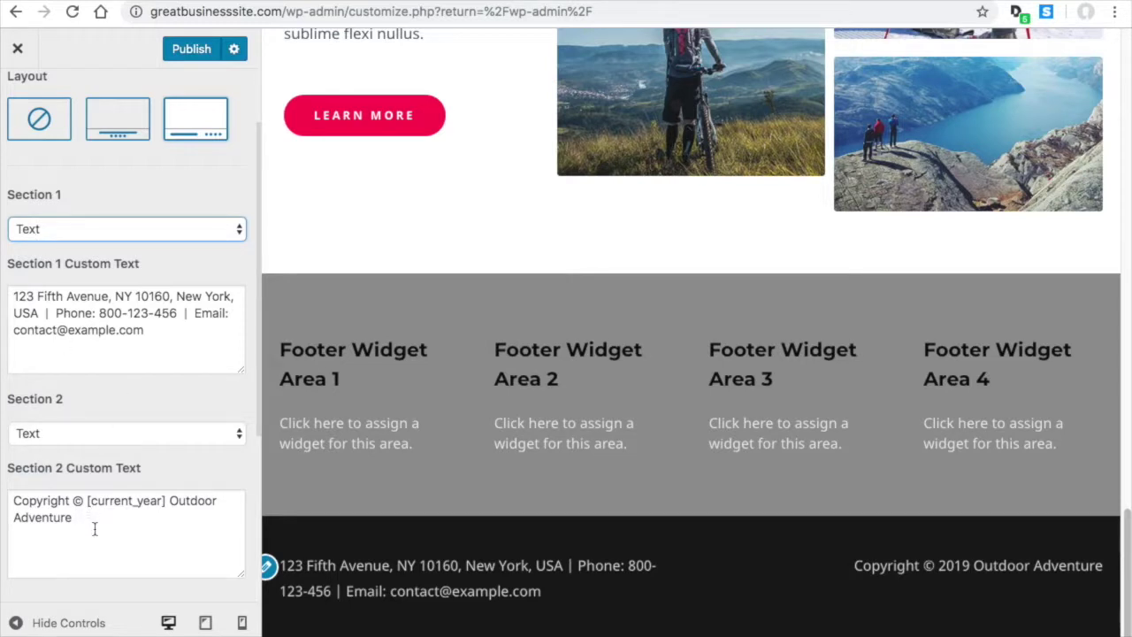
scroll(448, 438, "up", 1)
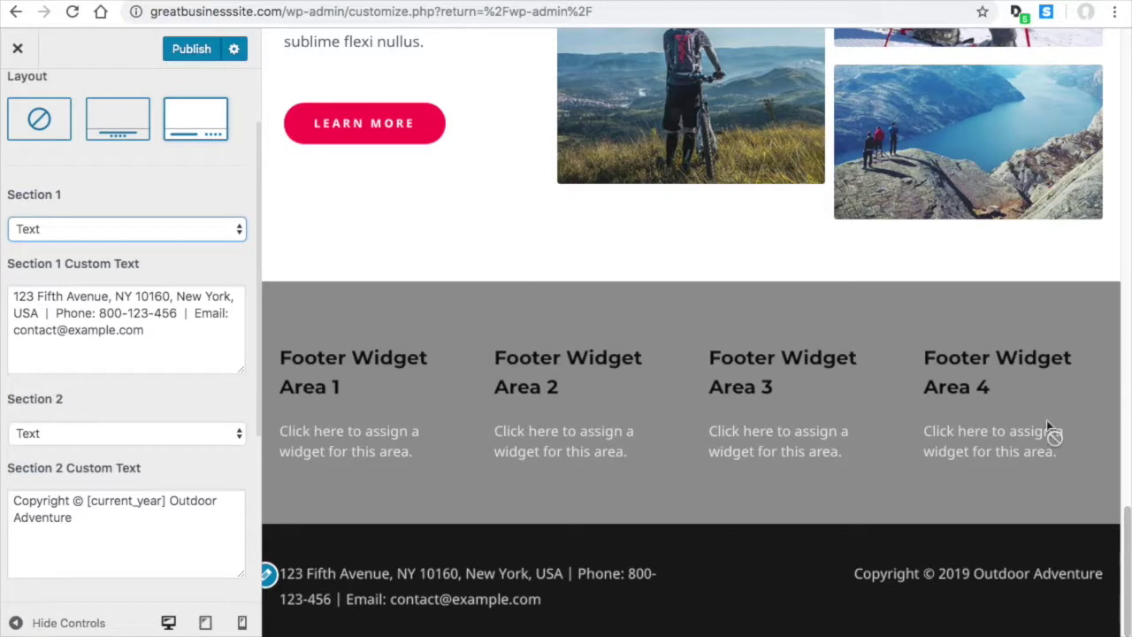
scroll(150, 244, "up", 3)
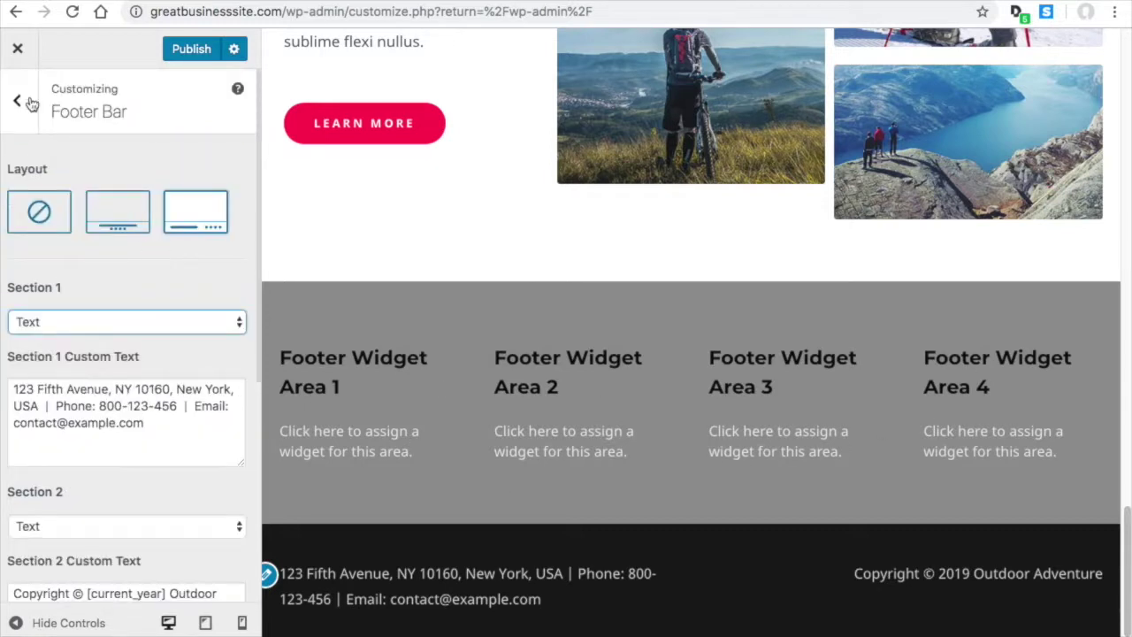
Step: Return to the main Customizer menu and open the Widgets panel listing Footer Widget Areas 1–4
left_click(18, 101)
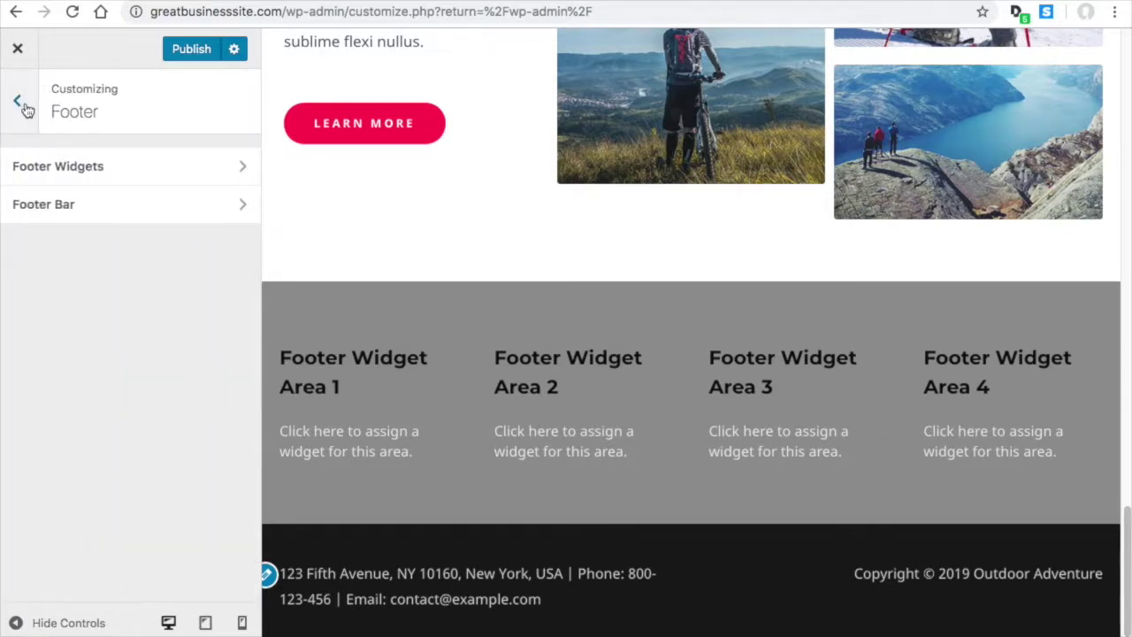
left_click(18, 101)
scroll(131, 329, "down", 2)
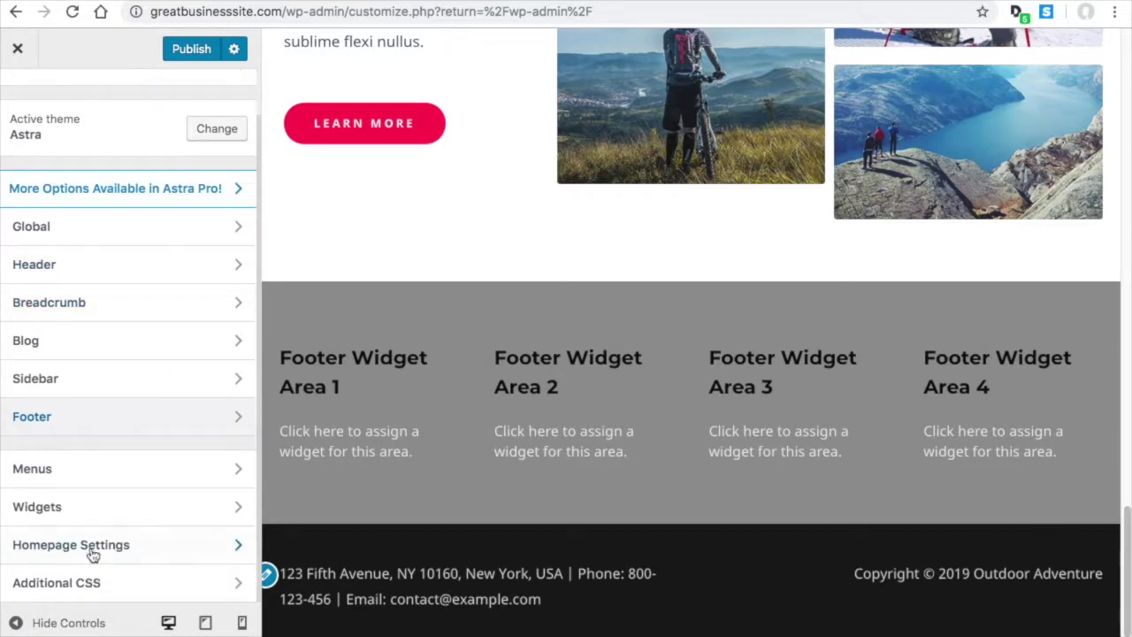
left_click(54, 511)
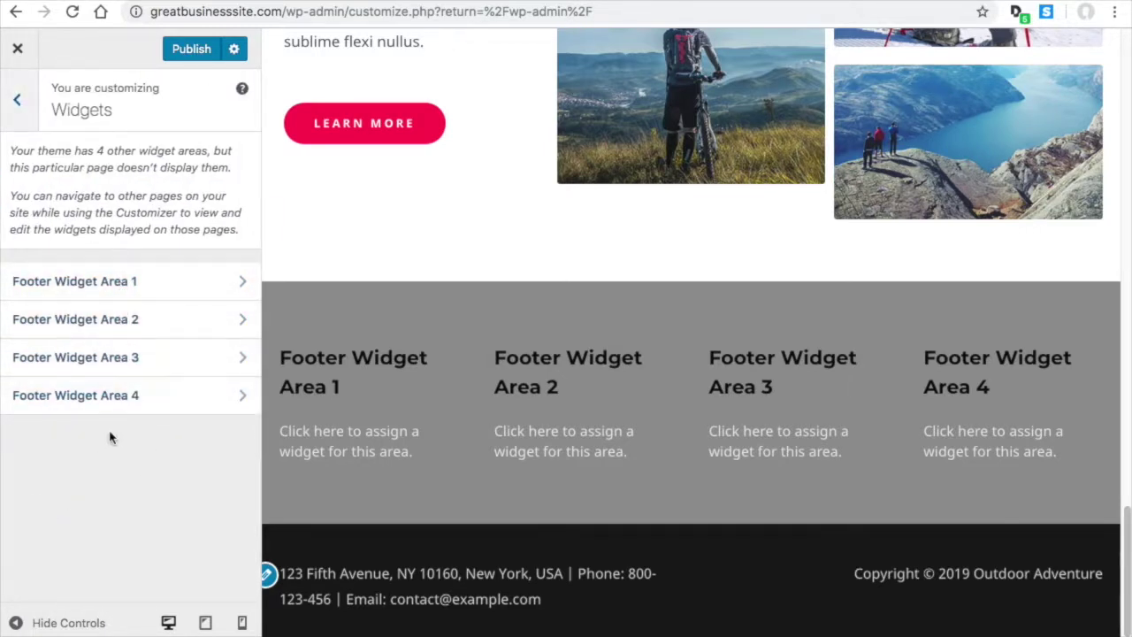
Step: Add an Image widget to Footer Widget Area 1
left_click(119, 293)
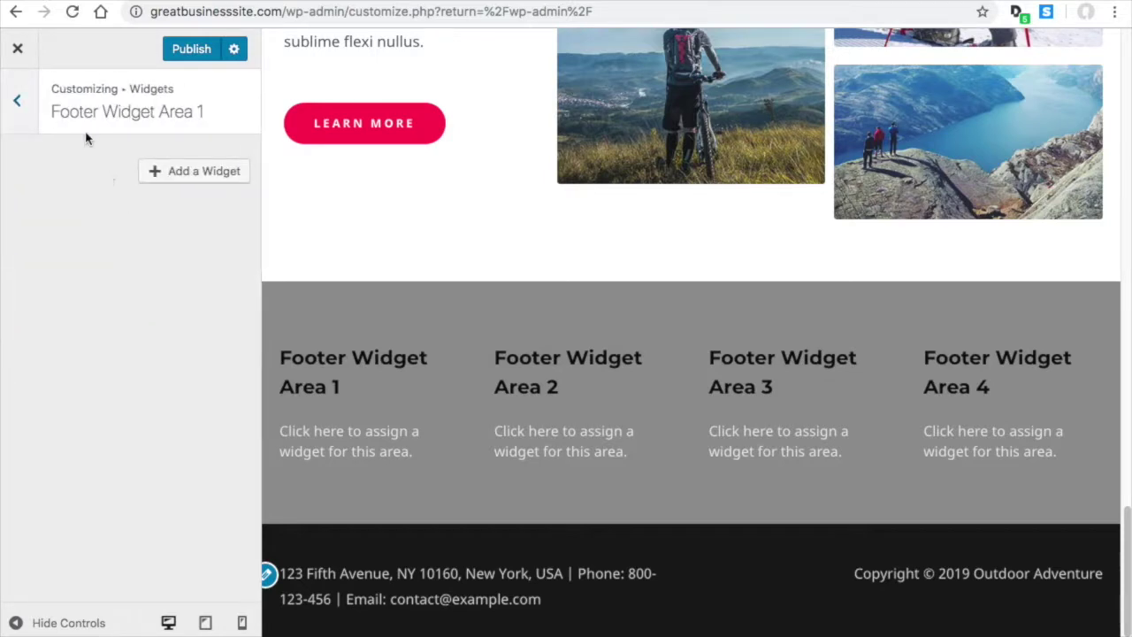
left_click(209, 171)
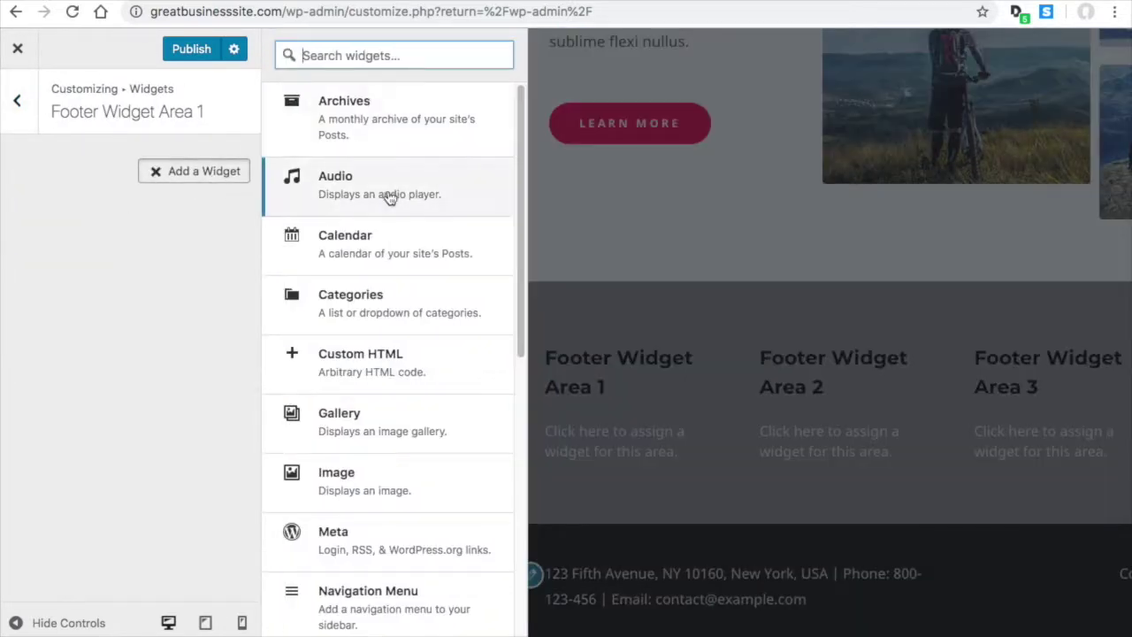
scroll(372, 310, "down", 1)
left_click(315, 423)
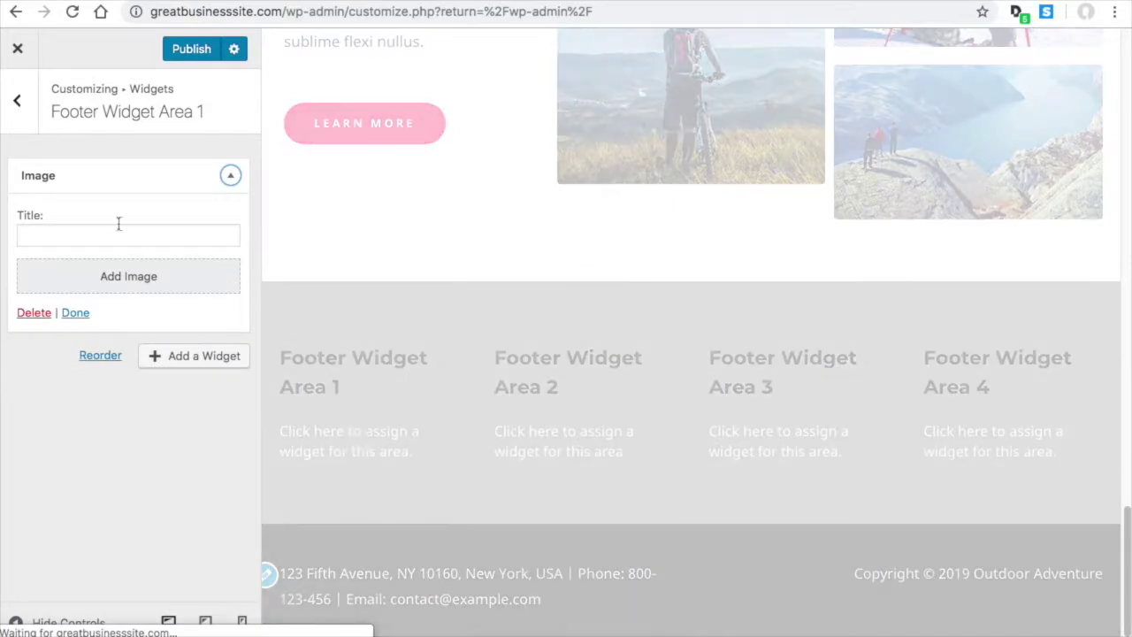
Step: Insert the sierra_nature_logo_color image from the Media Library into the Image widget
left_click(119, 275)
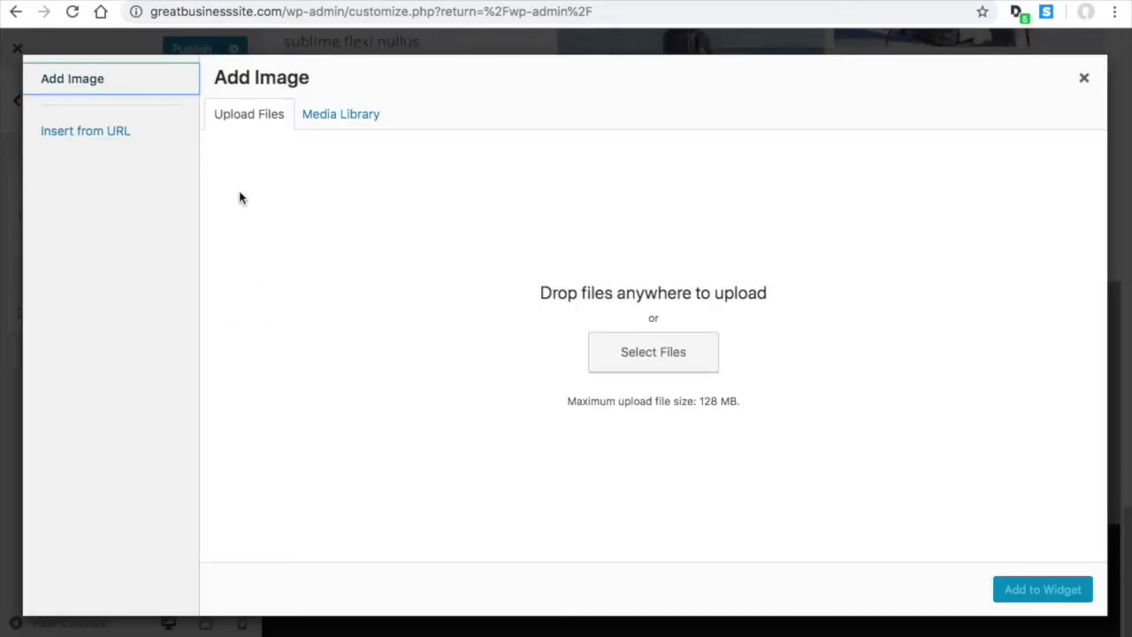
left_click(343, 117)
scroll(440, 292, "down", 4)
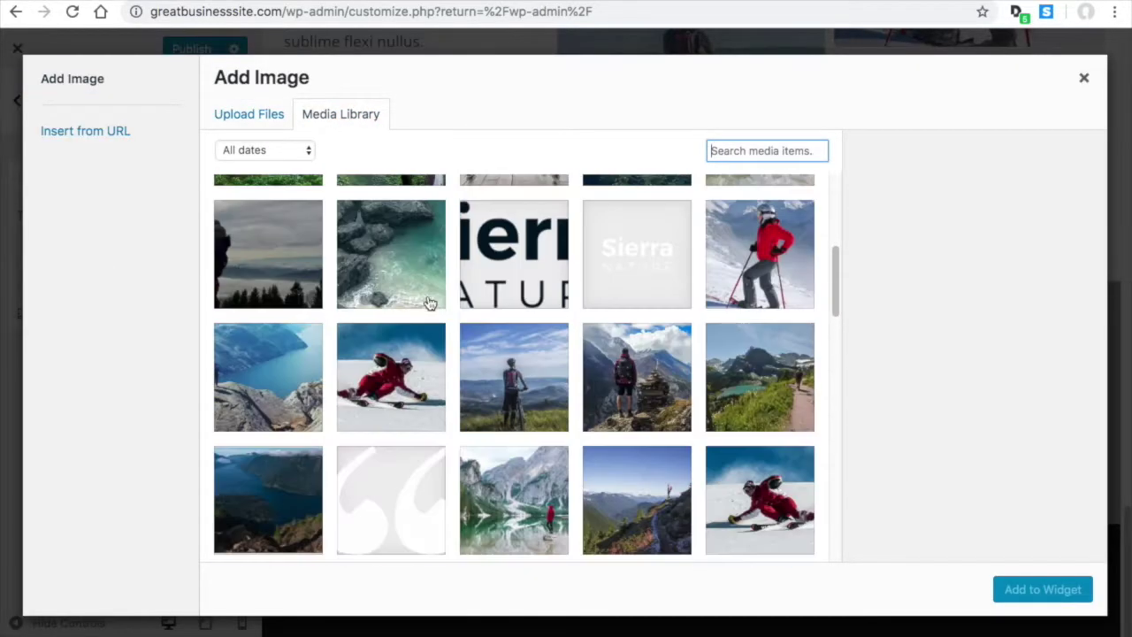
left_click(549, 336)
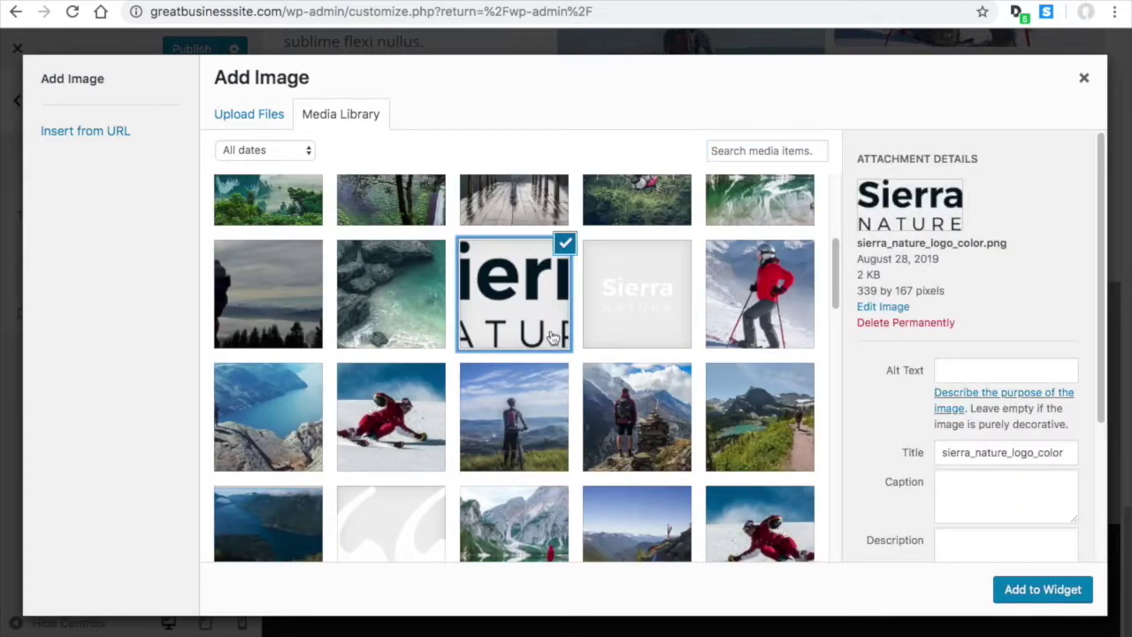
left_click(1037, 587)
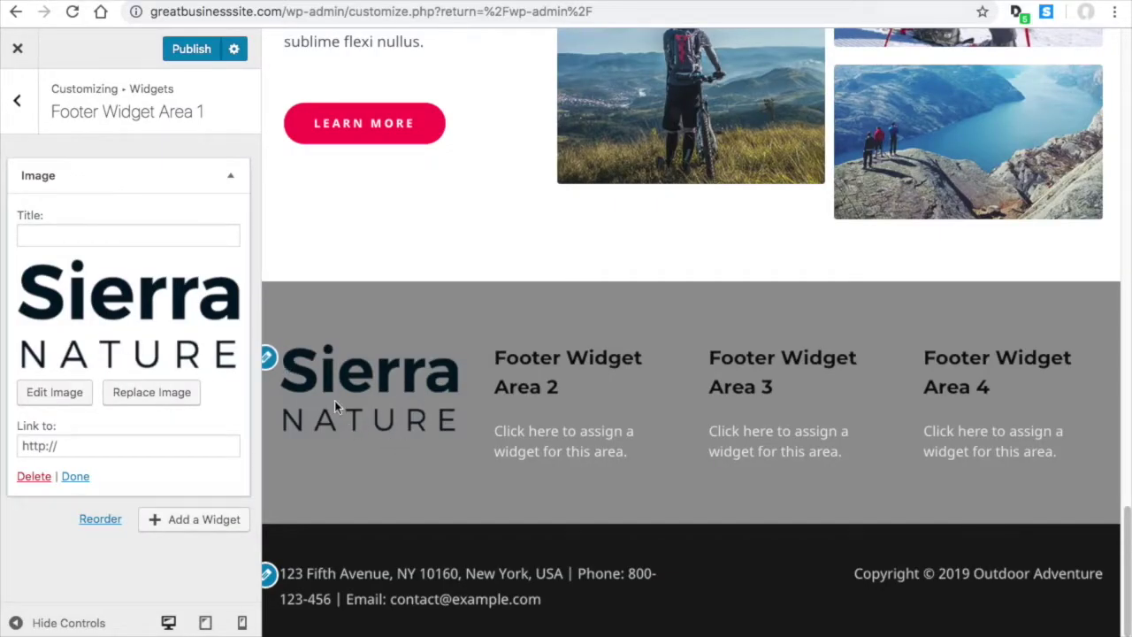
Step: Add a Navigation Menu widget to Footer Widget Area 2 displaying the menu named 'Menu'
left_click(16, 100)
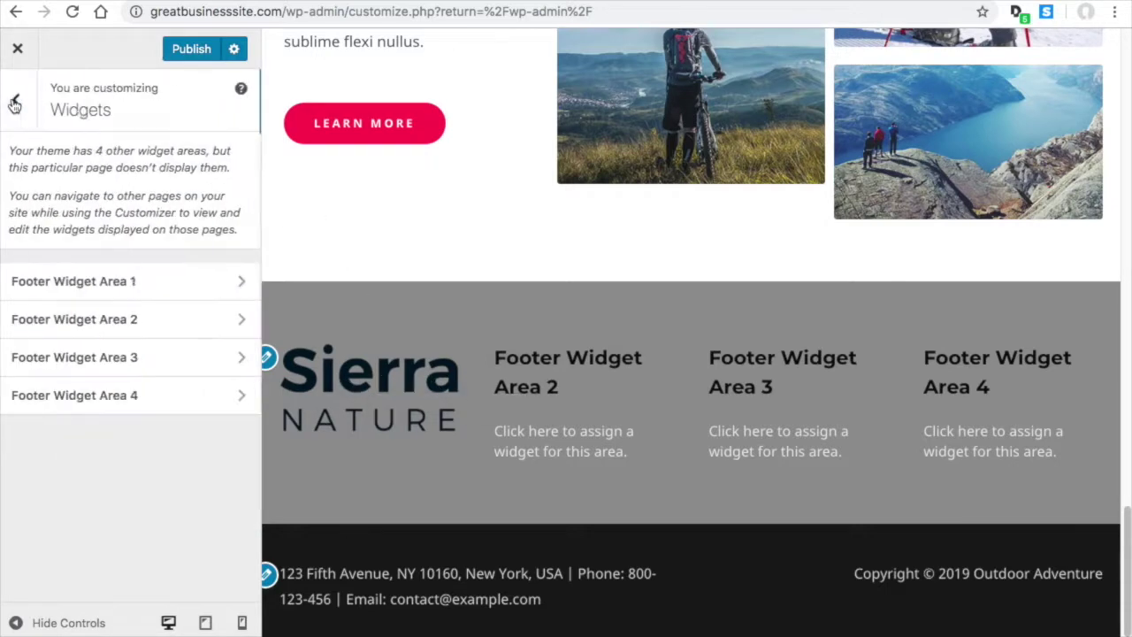
left_click(120, 321)
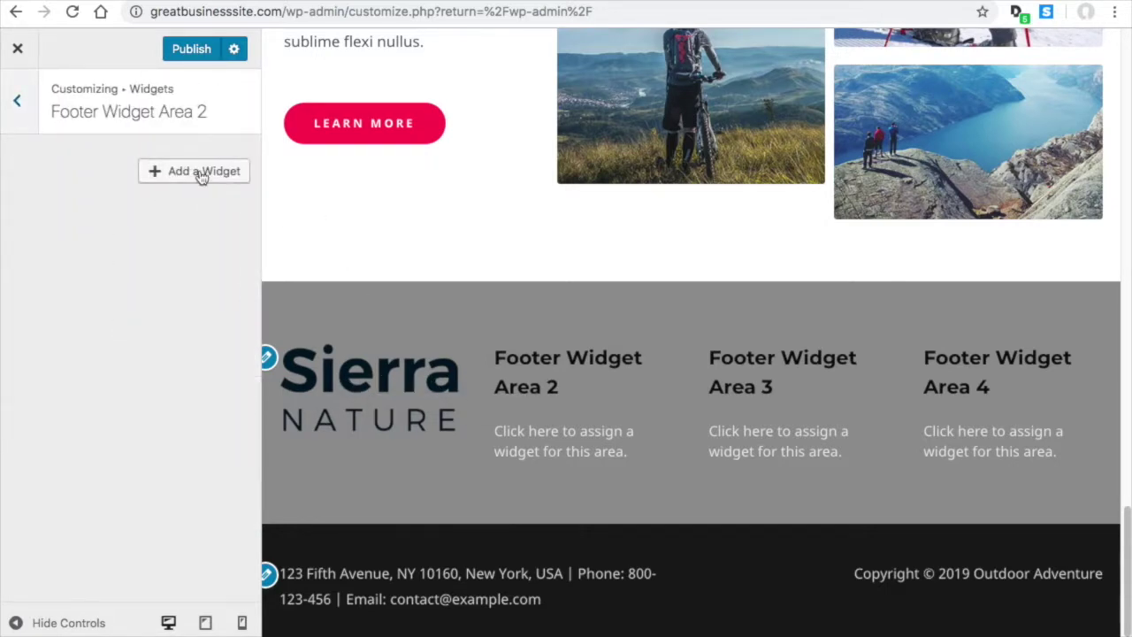
left_click(200, 171)
scroll(365, 229, "down", 3)
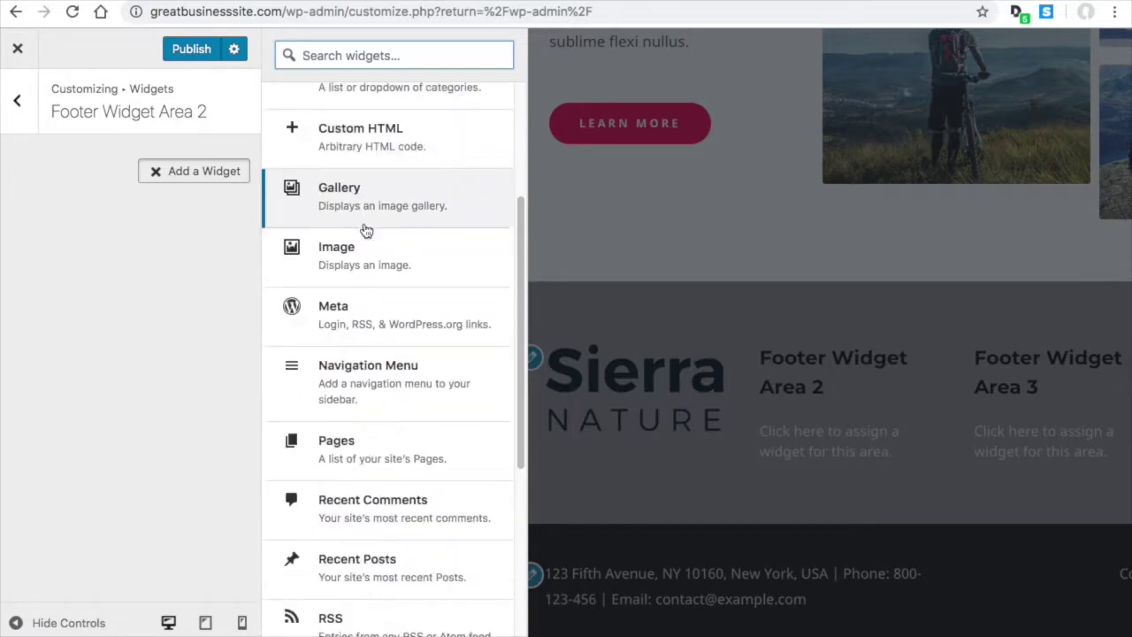
scroll(367, 404, "down", 3)
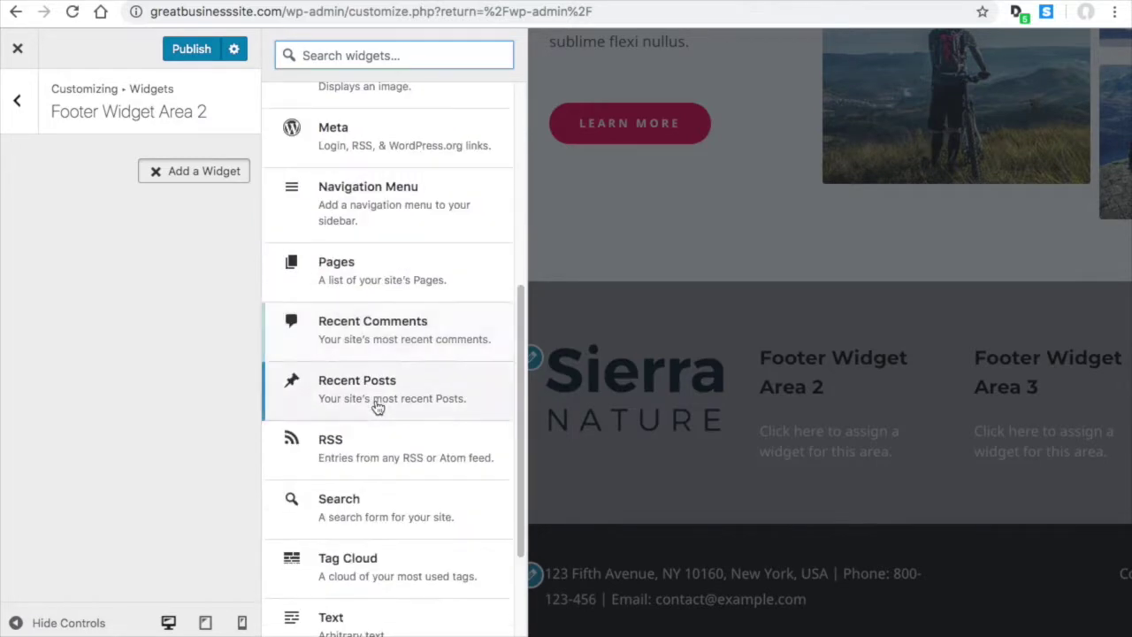
left_click(374, 208)
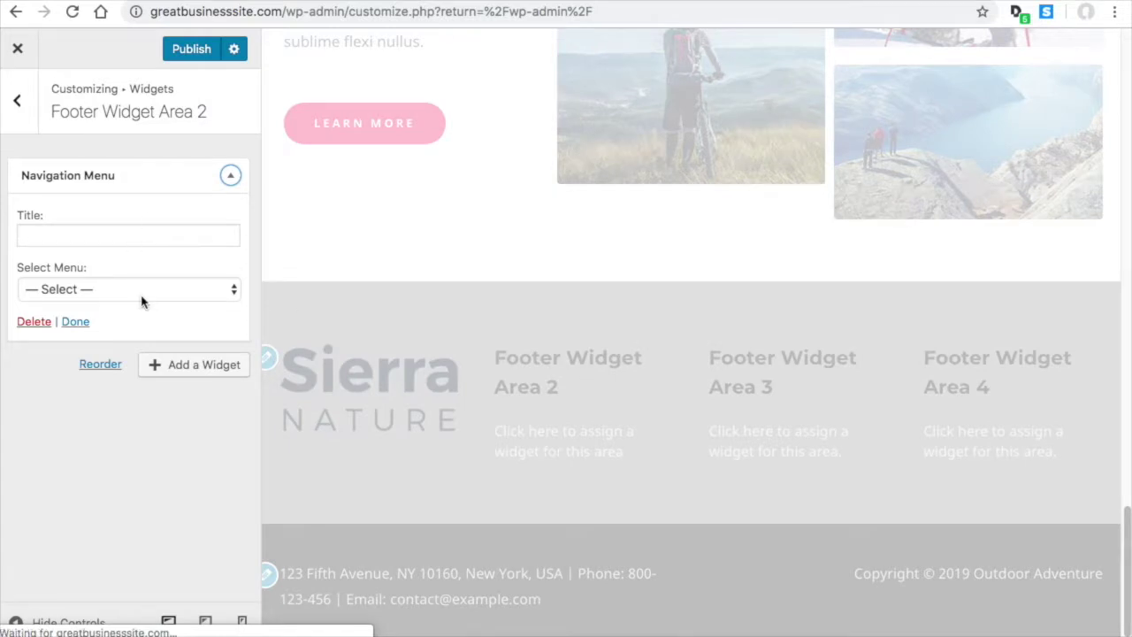
left_click(142, 301)
left_click(142, 306)
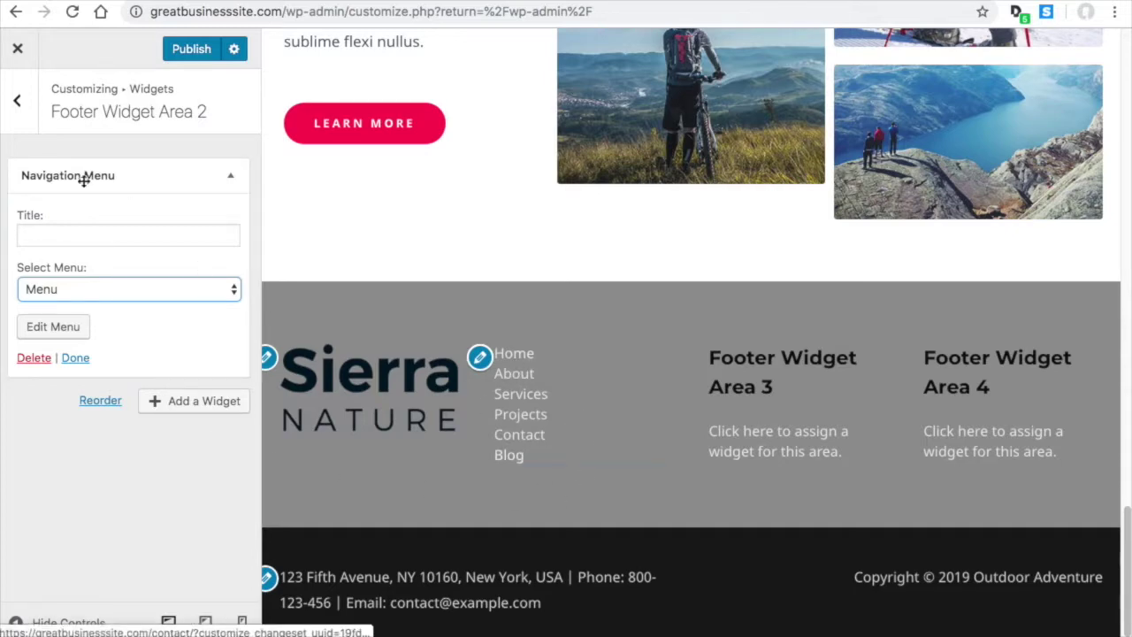
Step: Add a Text widget to Footer Widget Area 3
left_click(17, 103)
left_click(126, 361)
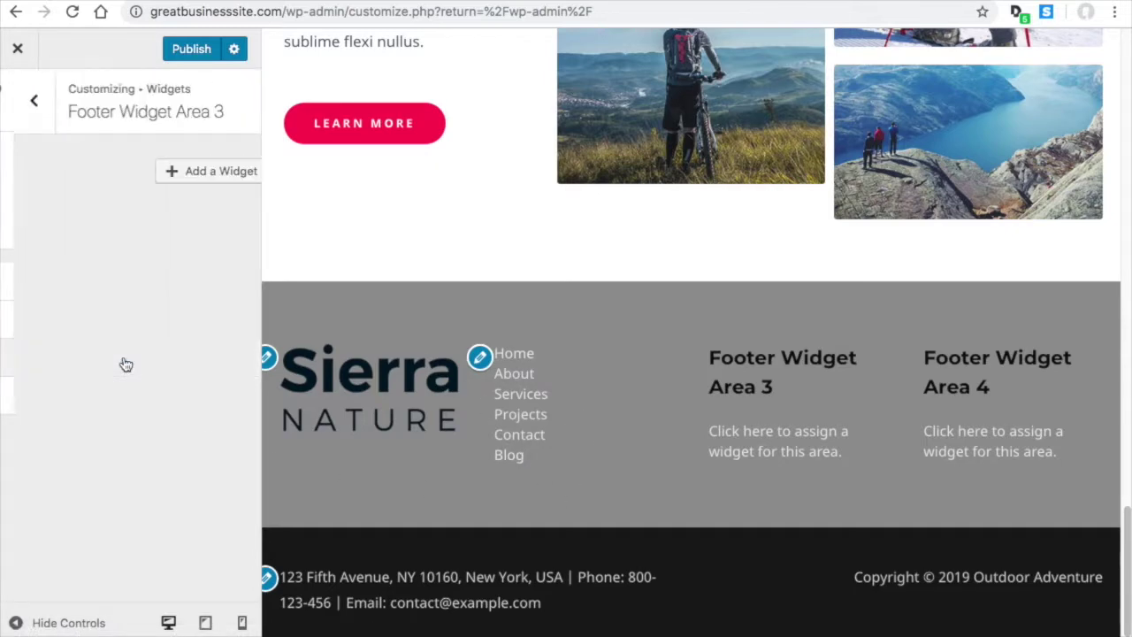
left_click(173, 171)
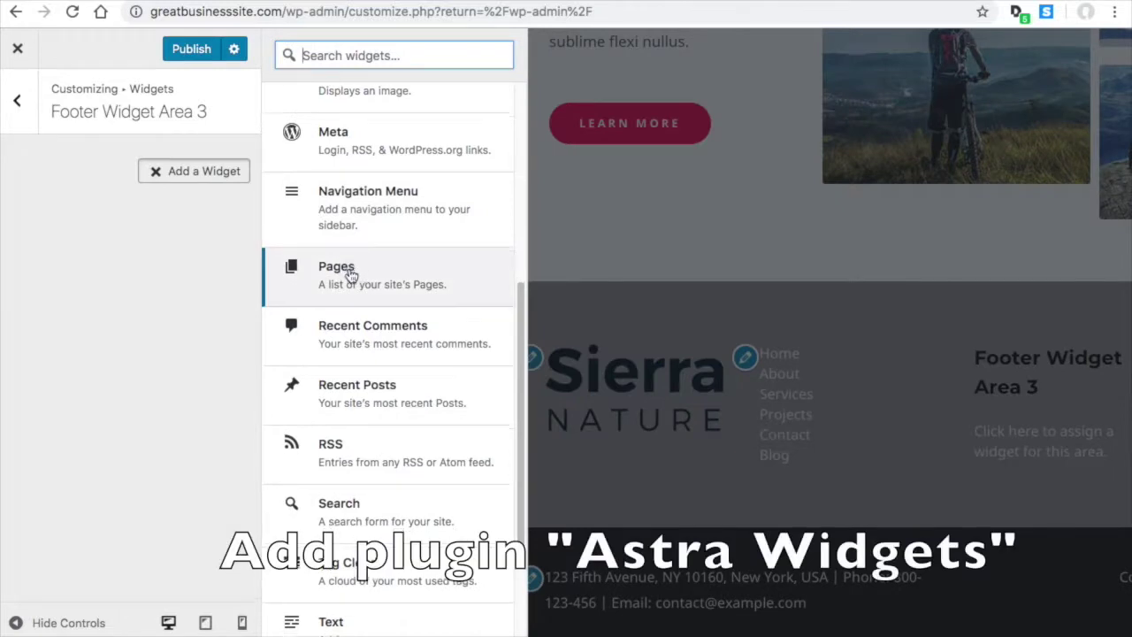
scroll(352, 277, "down", 4)
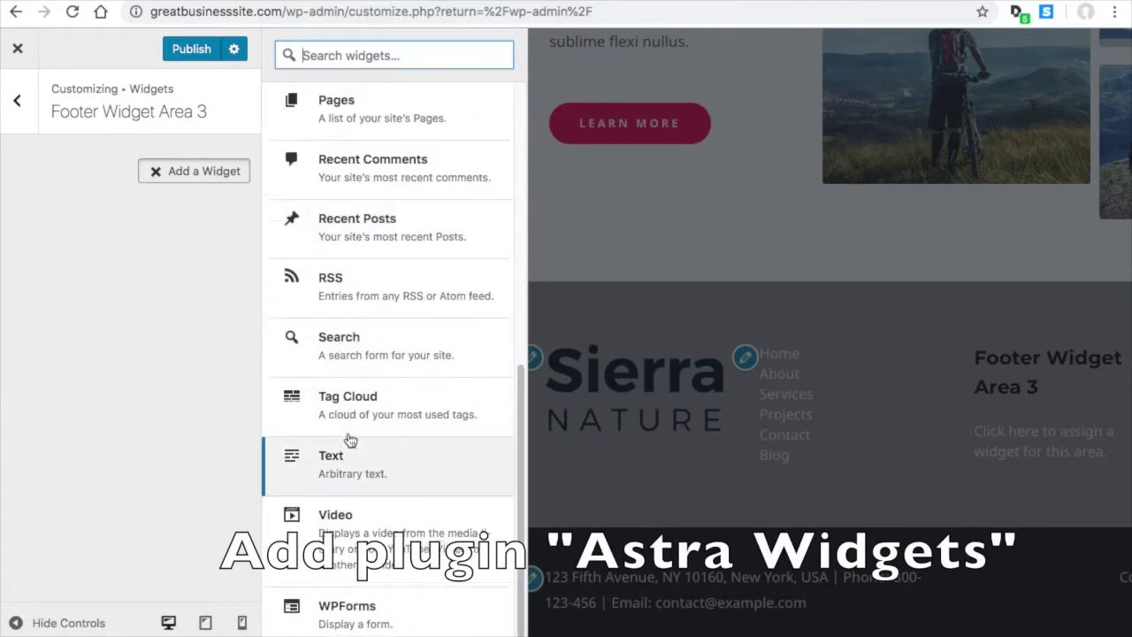
scroll(348, 432, "up", 10)
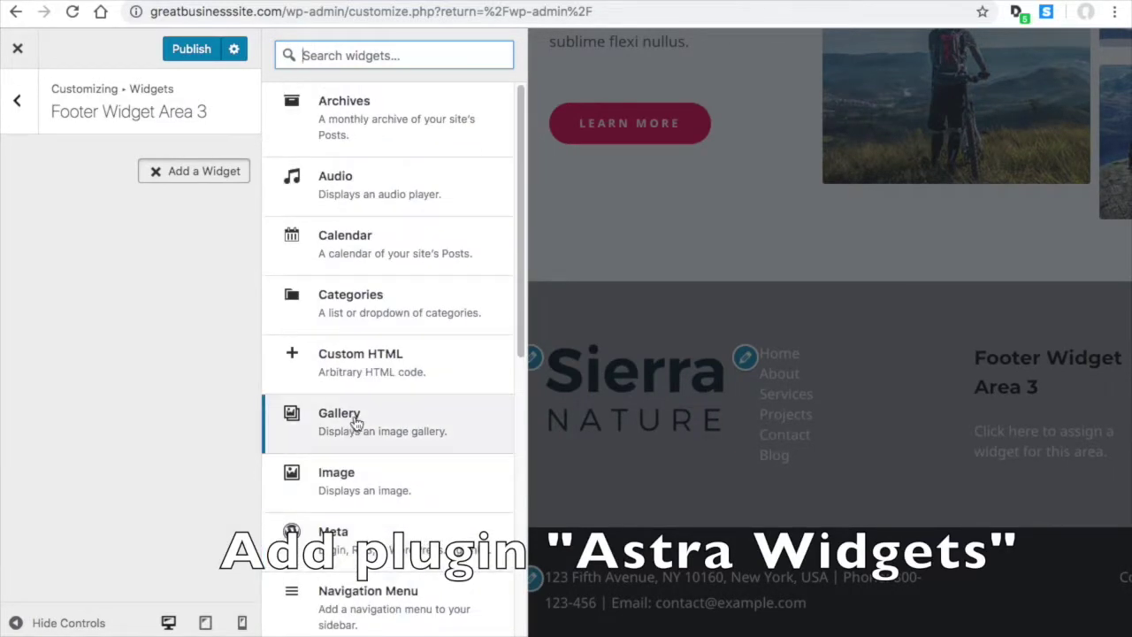
scroll(392, 177, "down", 6)
scroll(386, 238, "down", 6)
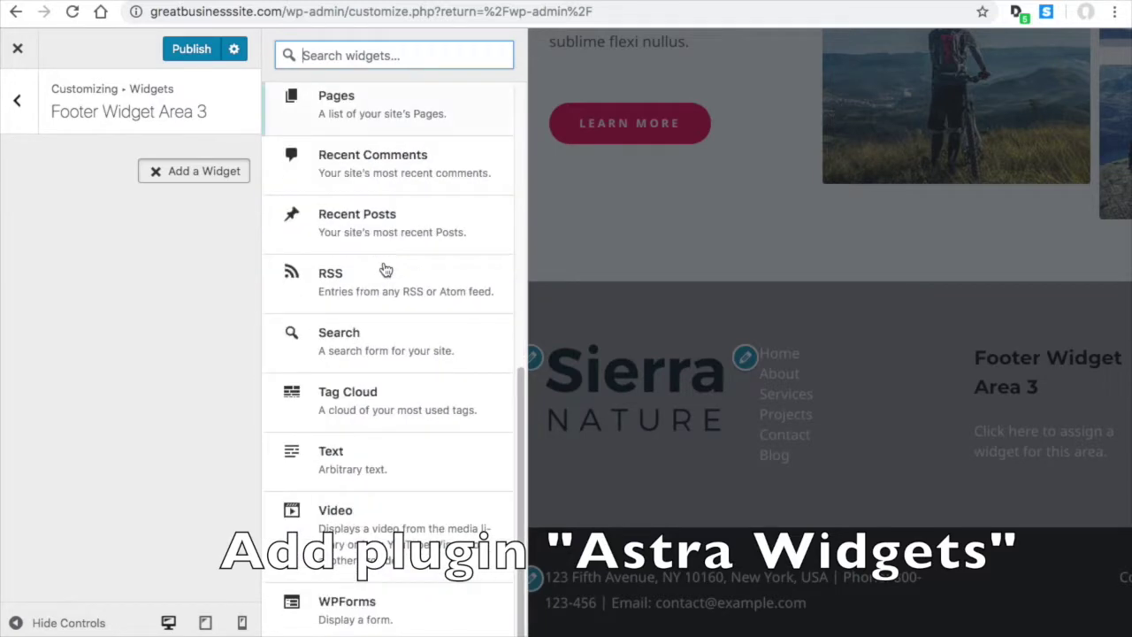
left_click(317, 457)
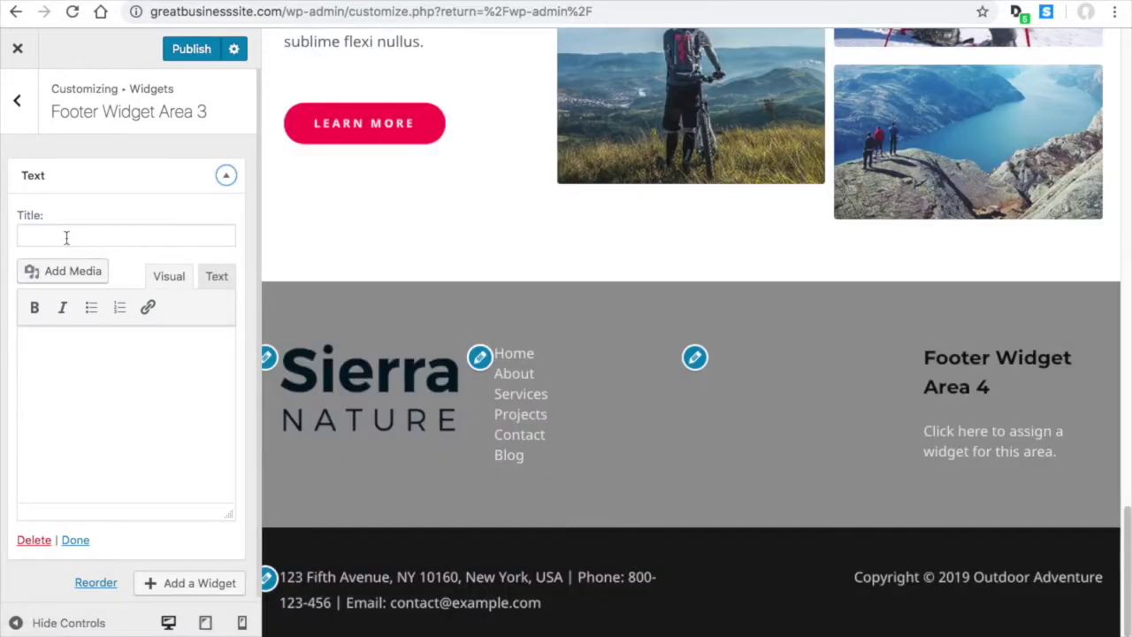
Step: Title the Text widget 'Phone' and enter a sample phone number as its body
left_click(67, 237)
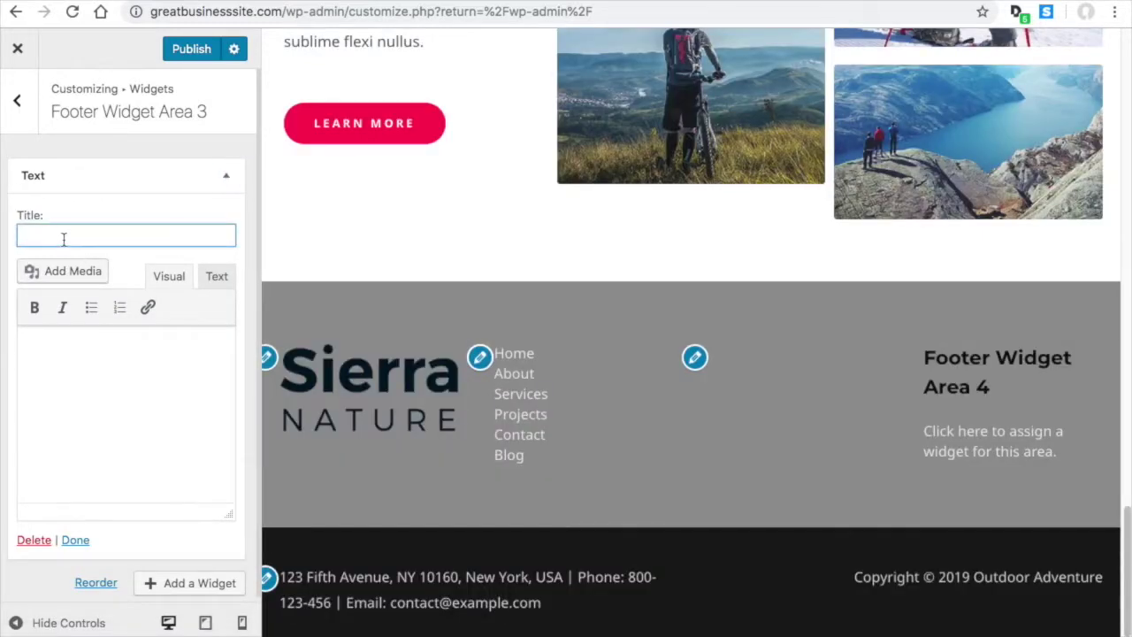
type("Phone")
left_click(94, 365)
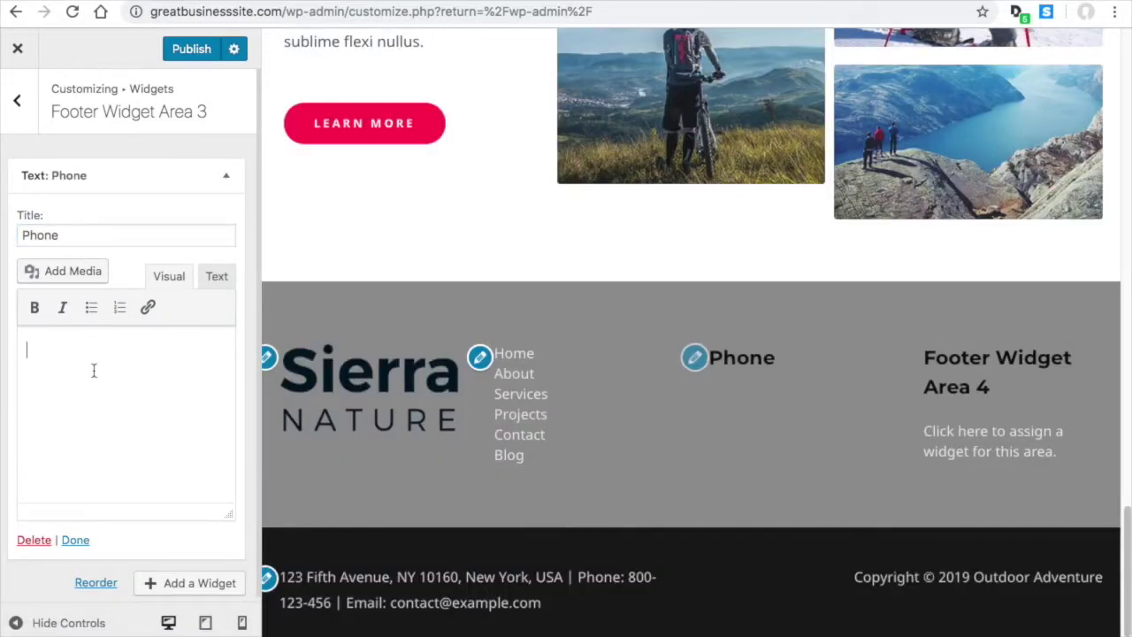
type("12312341234")
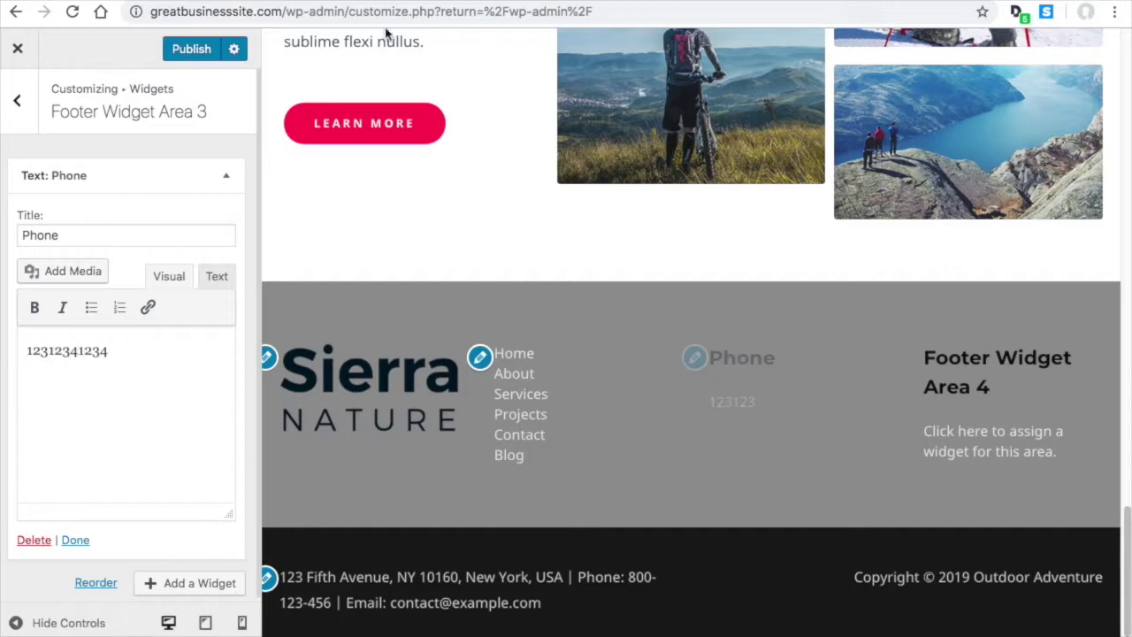
left_click(17, 101)
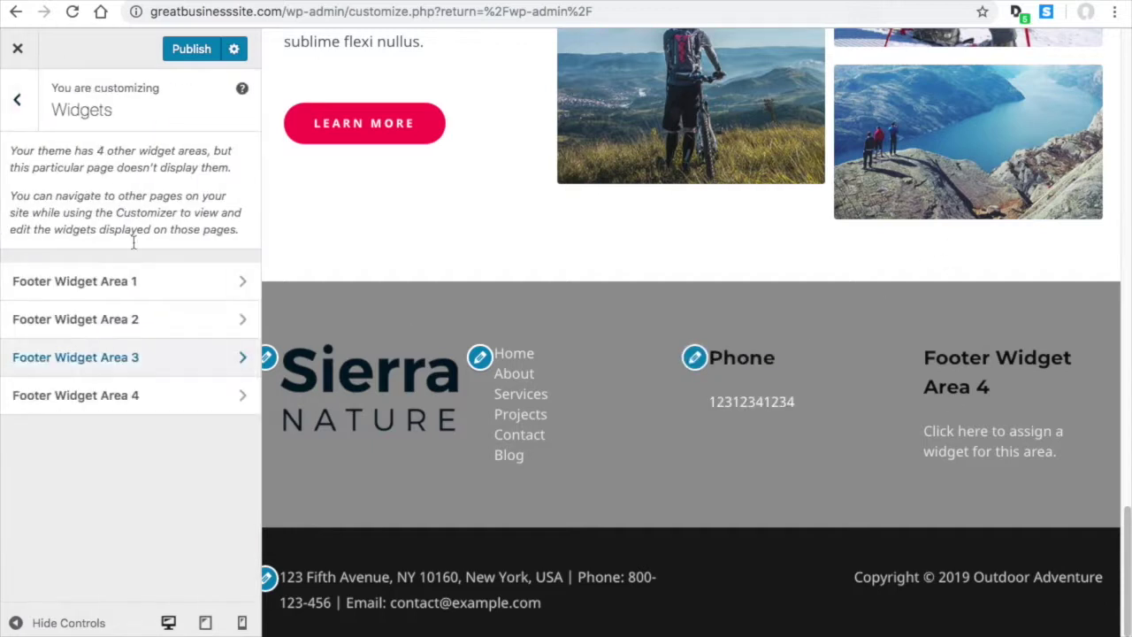
Step: Publish the logo, menu and Phone footer widgets, then exit the Customizer to the Dashboard
left_click(121, 400)
left_click(179, 46)
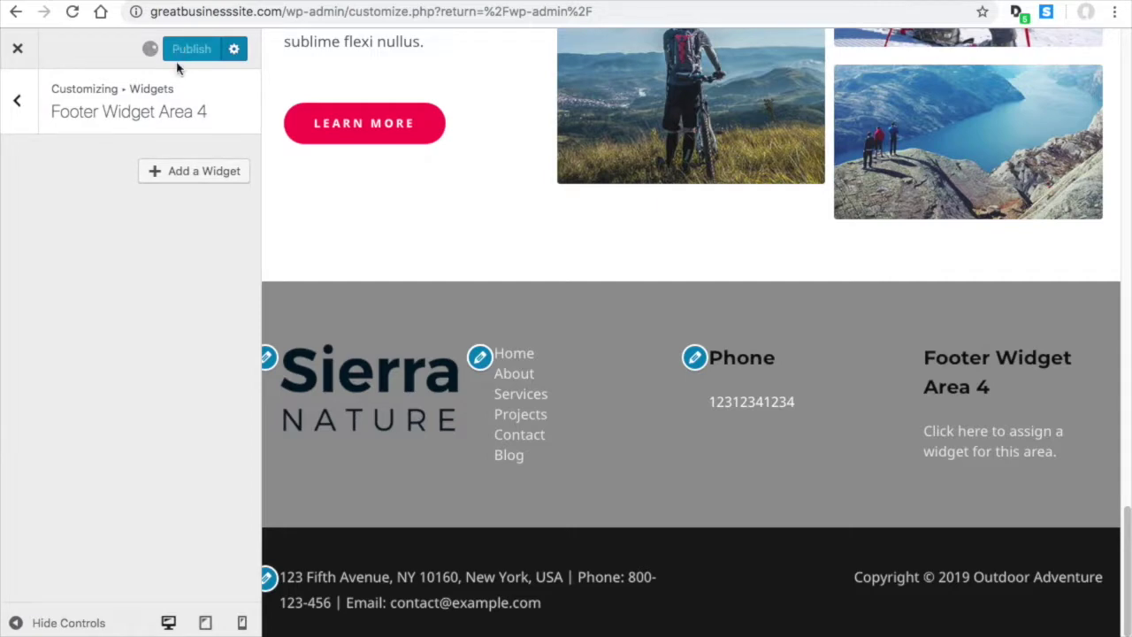
left_click(26, 80)
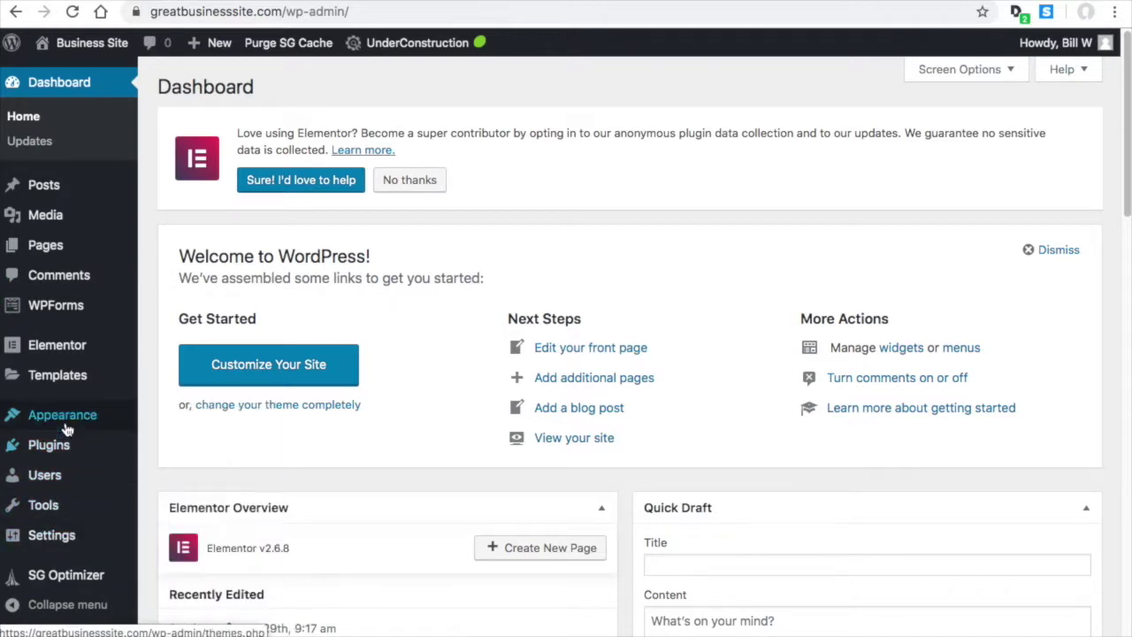
Step: Go to the Appearance > Widgets admin page and look over the footer widget areas
mouse_move(67, 430)
left_click(191, 433)
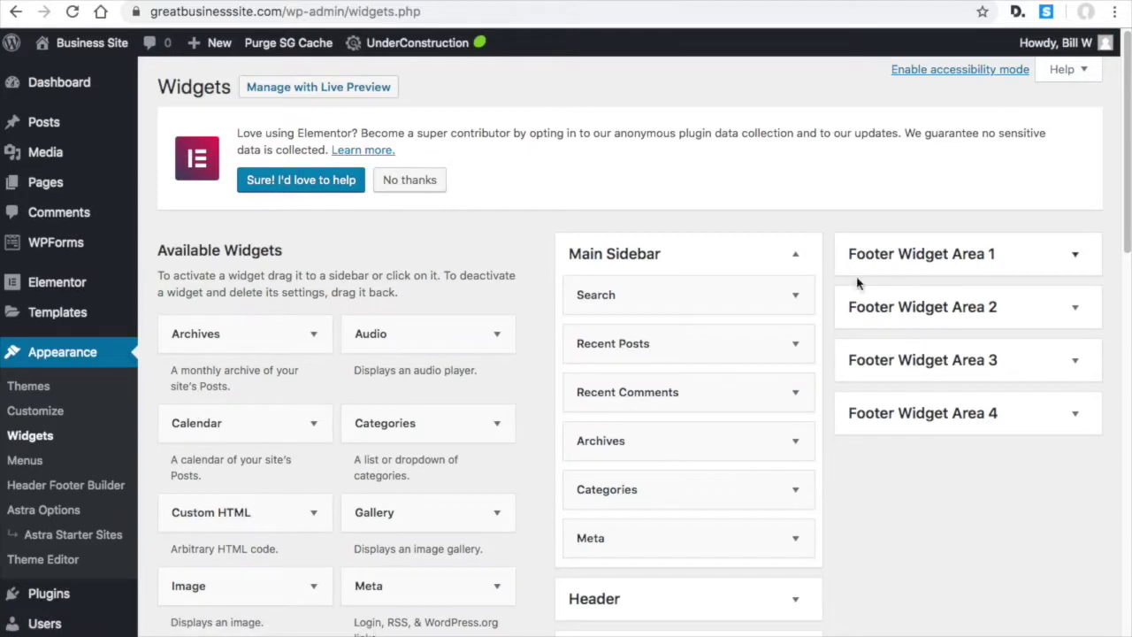
scroll(871, 290, "down", 1)
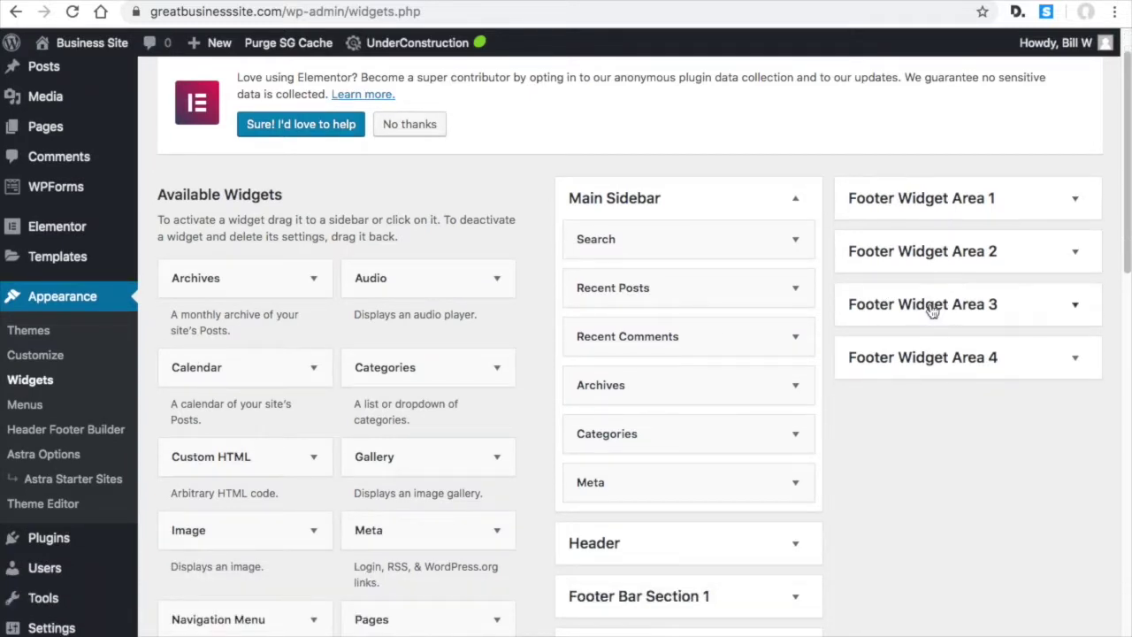
scroll(937, 318, "down", 3)
scroll(949, 358, "up", 1)
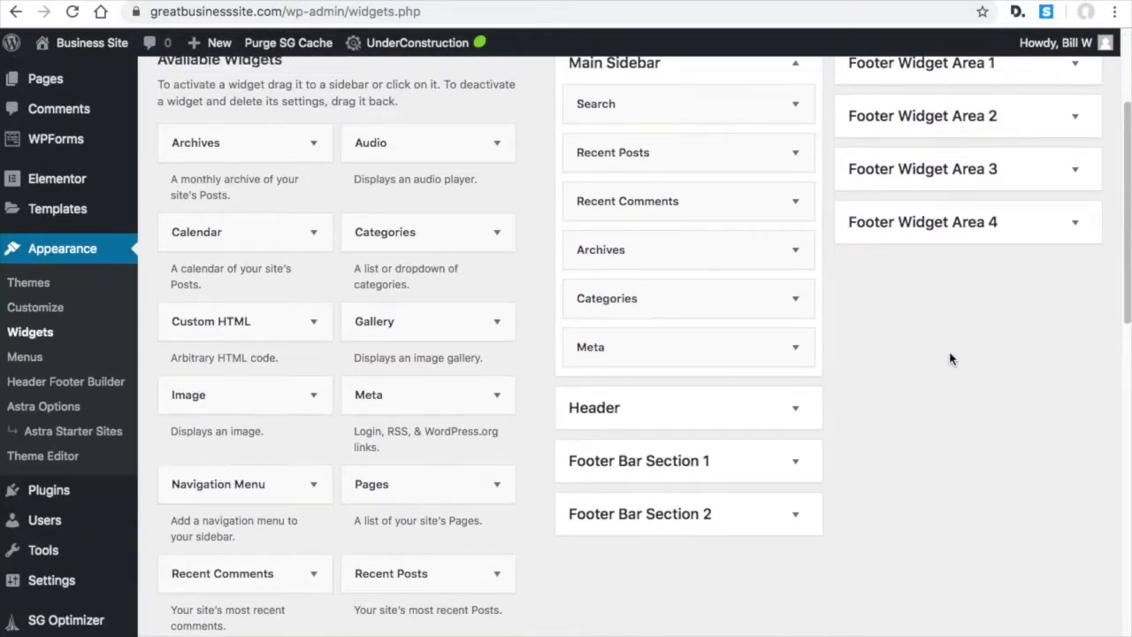
Step: Expand Footer Widget Areas 4, 3, 2 and 1 to show the Phone, menu and Image widgets
left_click(947, 221)
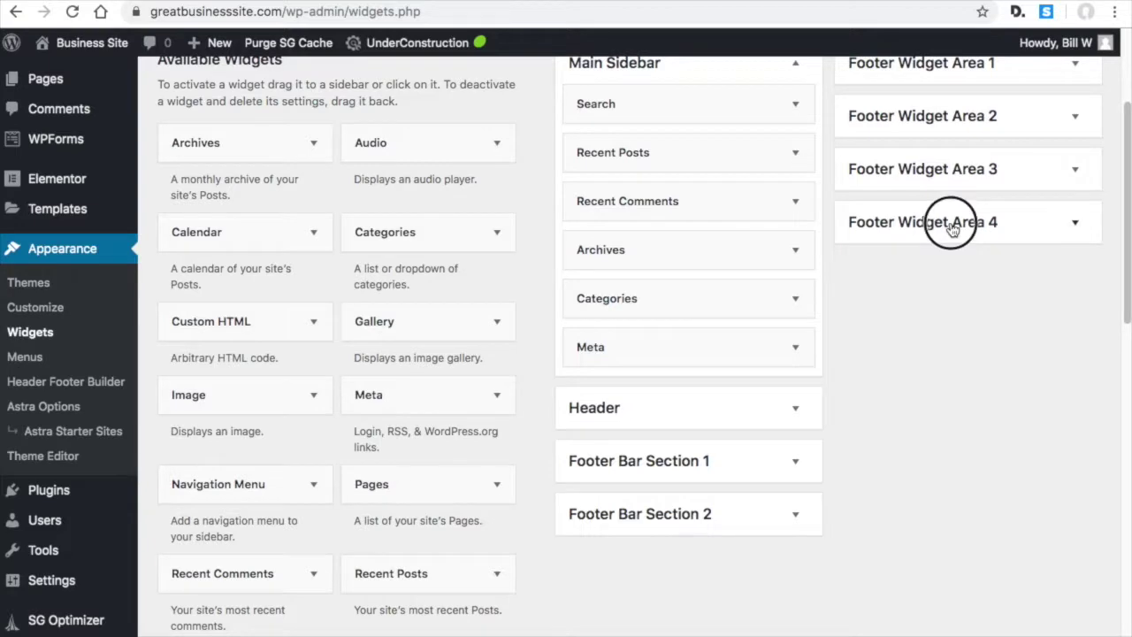
left_click(944, 170)
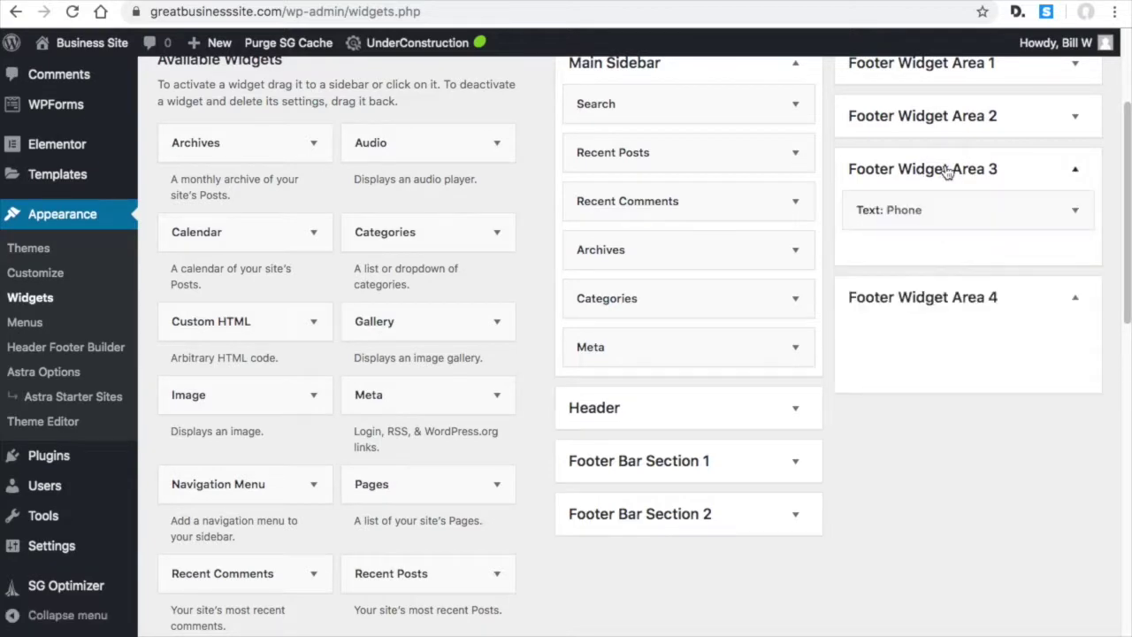
left_click(929, 122)
scroll(925, 218, "up", 5)
left_click(927, 255)
scroll(903, 247, "down", 1)
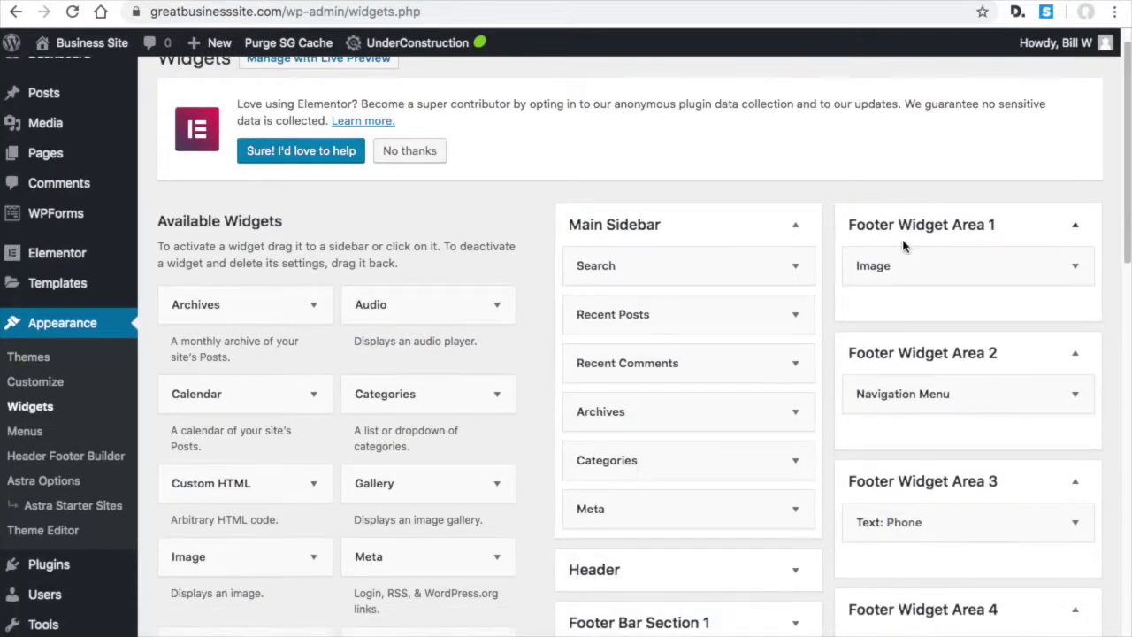
scroll(903, 247, "down", 8)
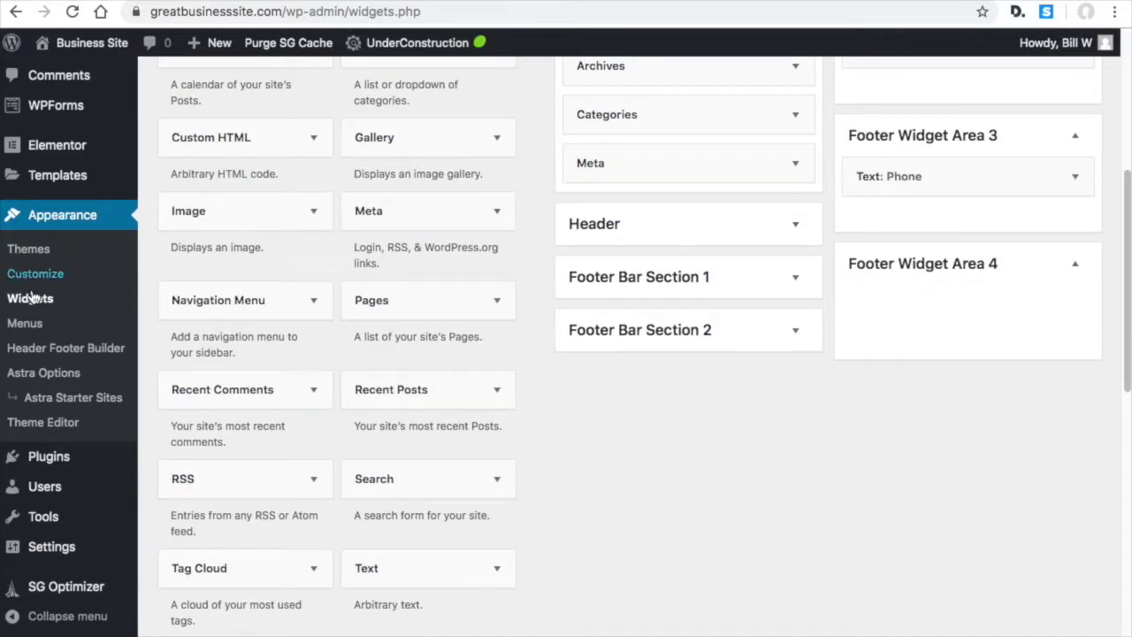
scroll(841, 334, "up", 1)
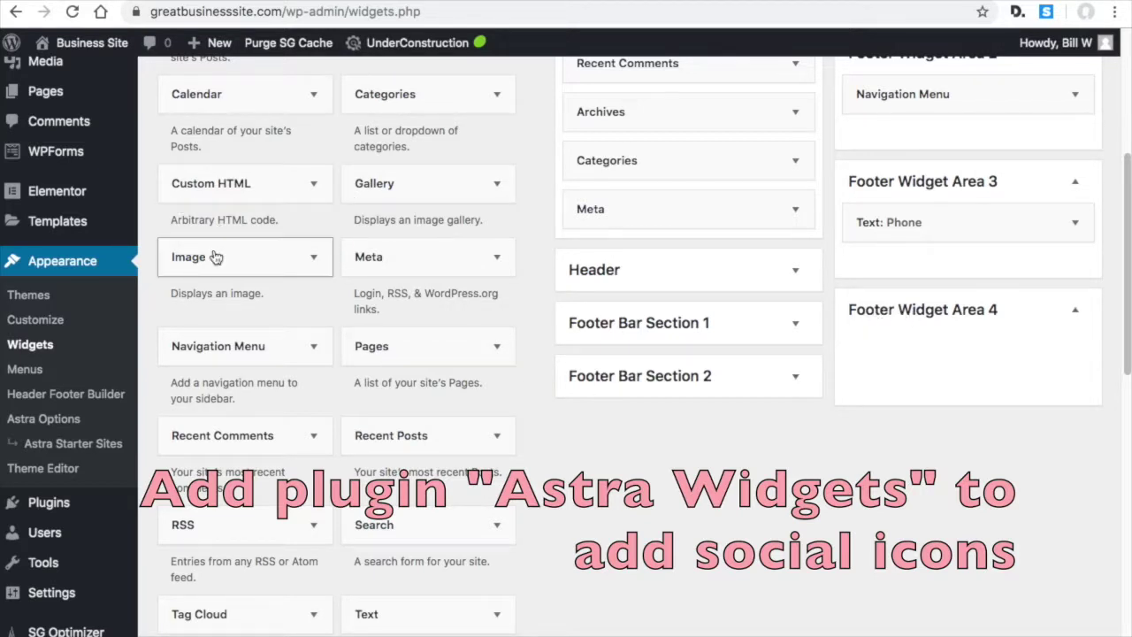
mouse_move(218, 257)
left_mouse_down()
mouse_move(614, 273)
mouse_move(962, 346)
mouse_move(823, 283)
mouse_move(194, 247)
mouse_move(218, 257)
left_mouse_up()
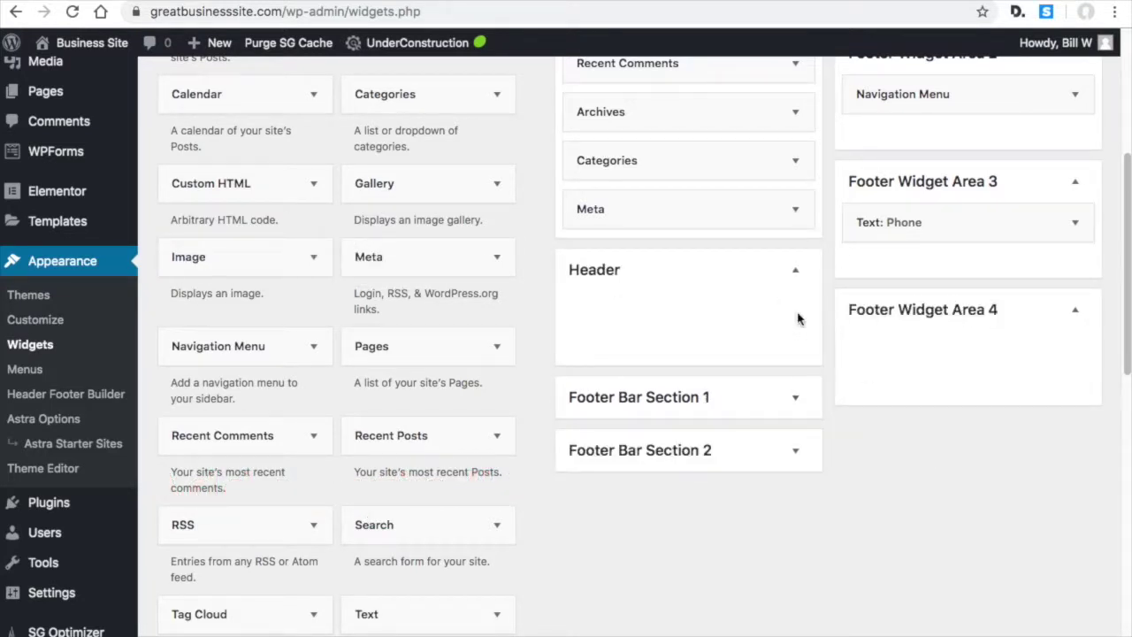